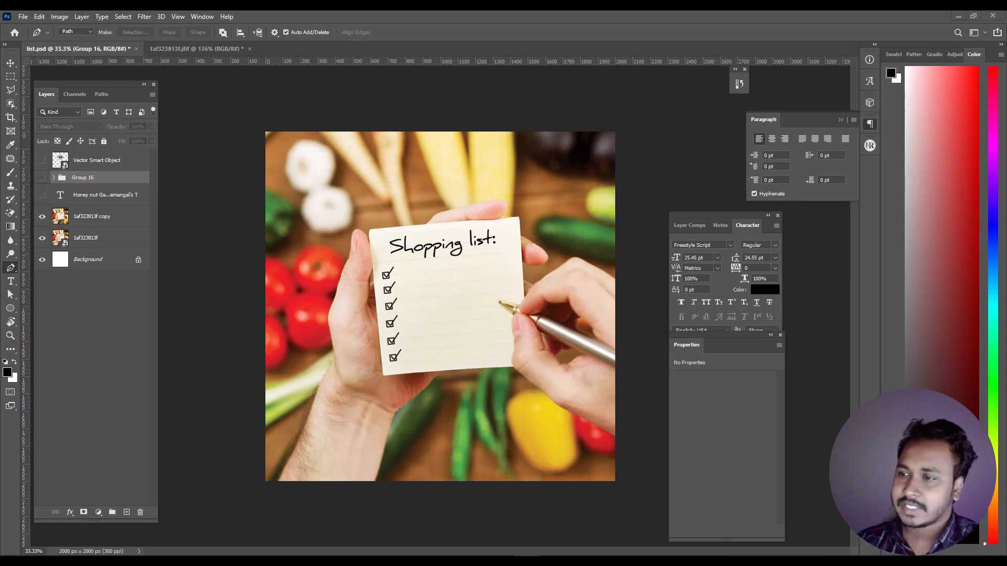
# - Compare the original list, the cleaned copy and the finished design by toggling the 1af323813f copy layer and Group 16
pyautogui.click(42, 216)
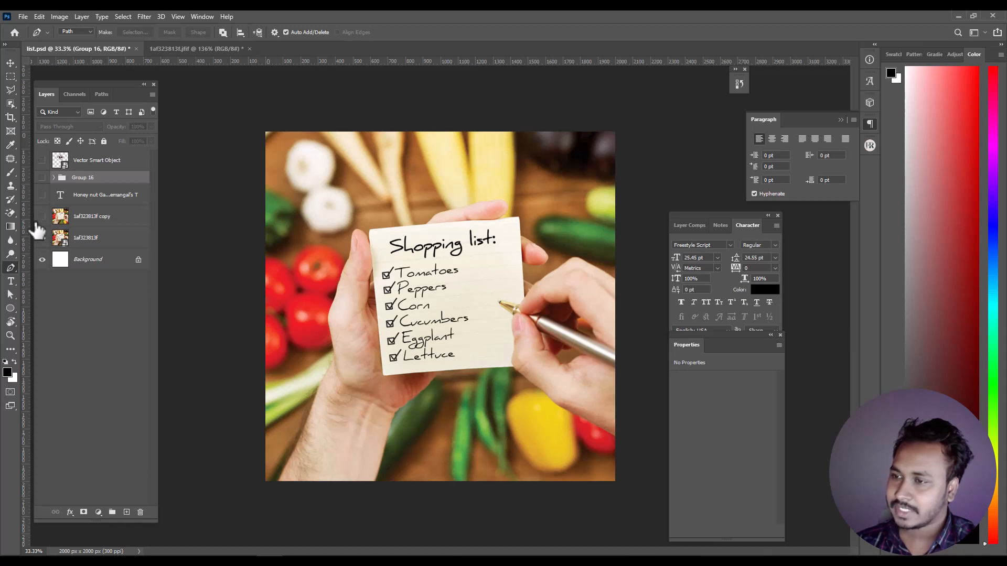
pyautogui.click(42, 216)
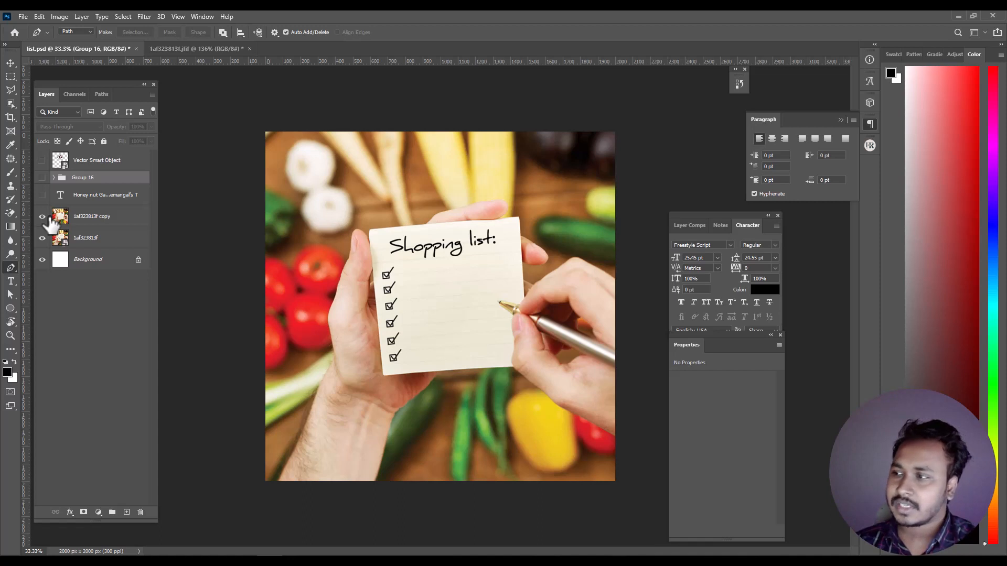
pyautogui.click(42, 178)
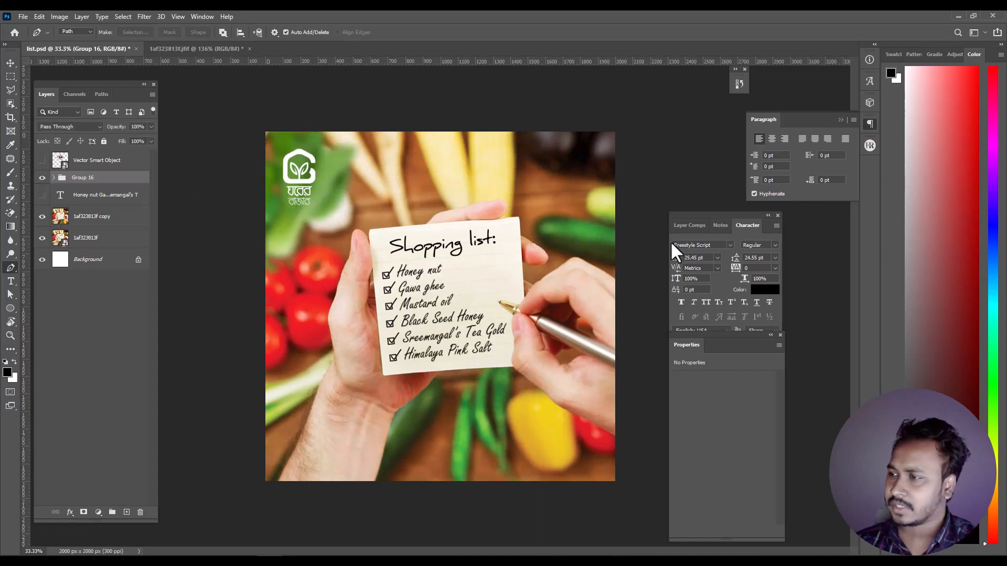
pyautogui.click(43, 178)
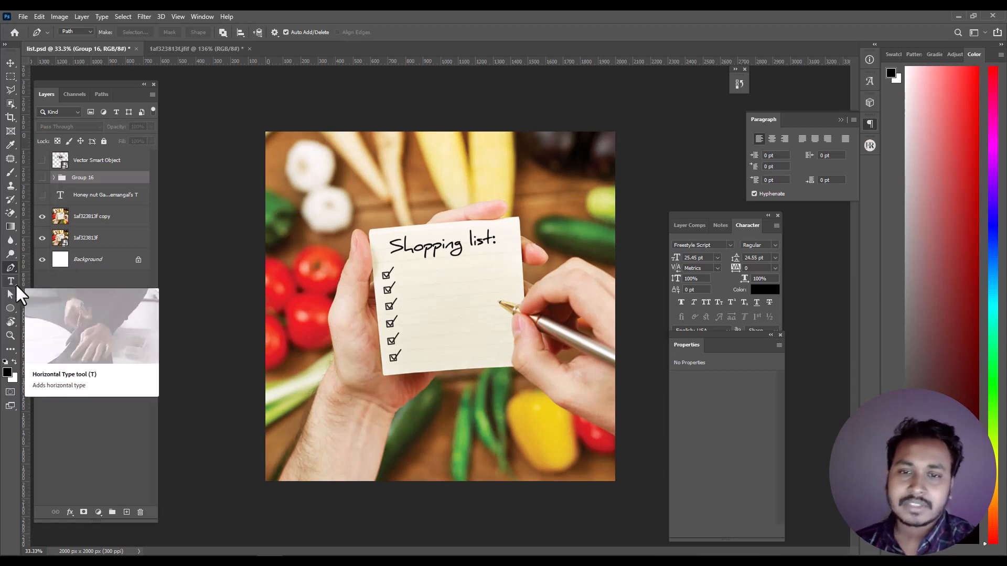
# - Switch to the 1af323813f.jfif document and duplicate its Background layer
pyautogui.click(160, 48)
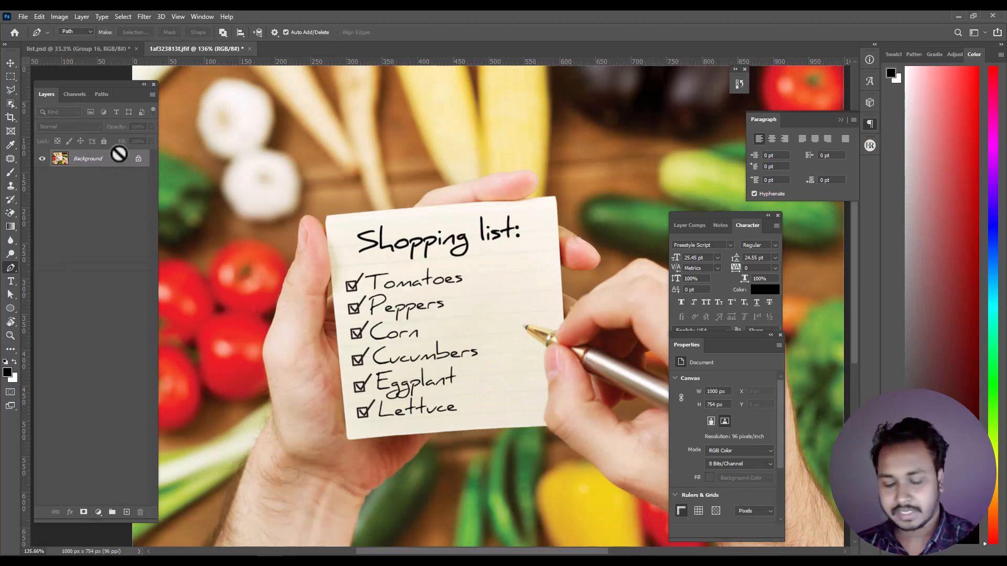
pyautogui.hotkey('ctrl', 'j')
# - Begin a Pen tool path at the start of the word Tomatoes and trace along its upper edge and around its end
pyautogui.scroll(10, 362, 286)
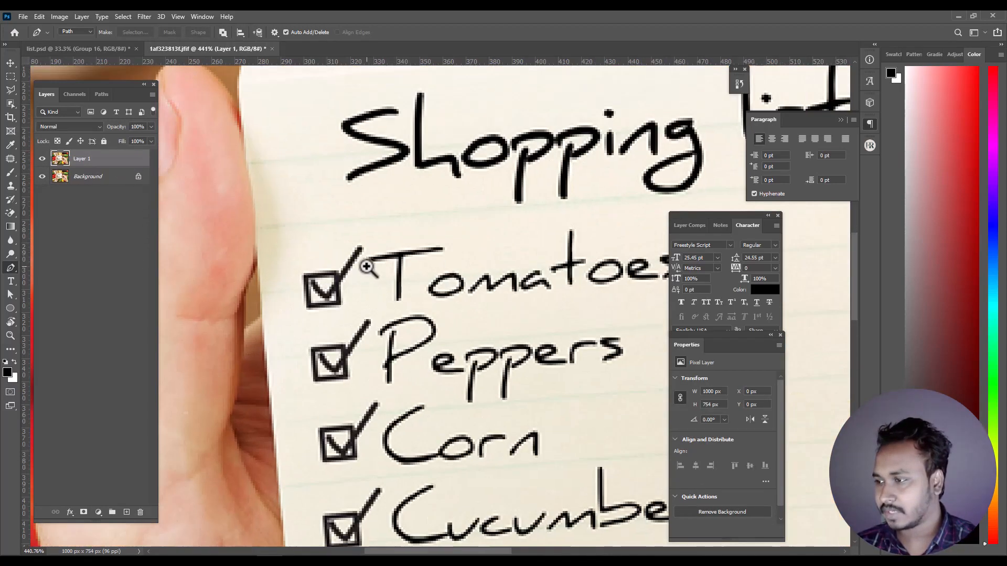
pyautogui.click(348, 269)
pyautogui.click(398, 214)
pyautogui.click(587, 205)
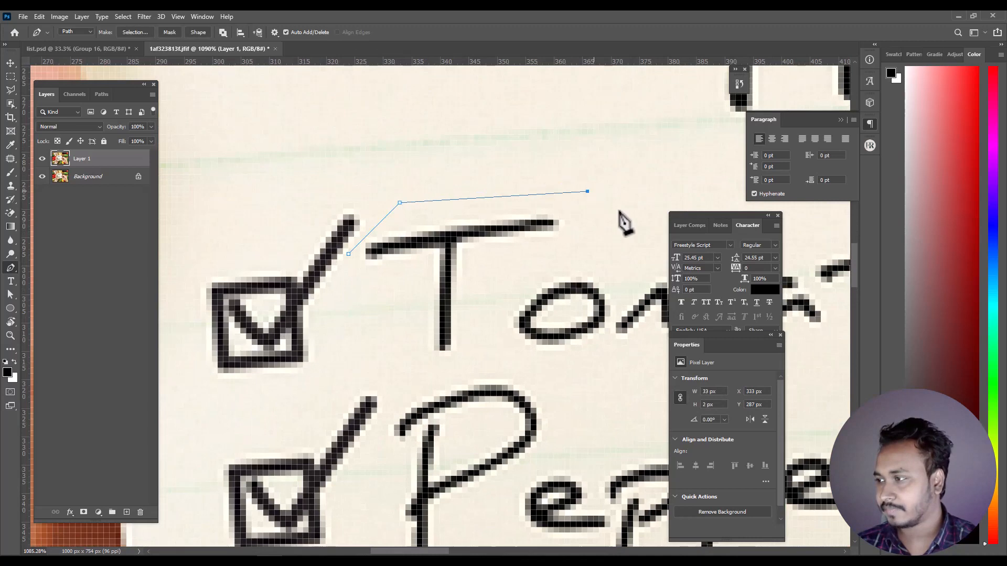
pyautogui.scroll(-5, 603, 217)
pyautogui.moveTo(554, 216); pyautogui.dragTo(338, 171)
pyautogui.click(449, 176)
pyautogui.click(463, 157)
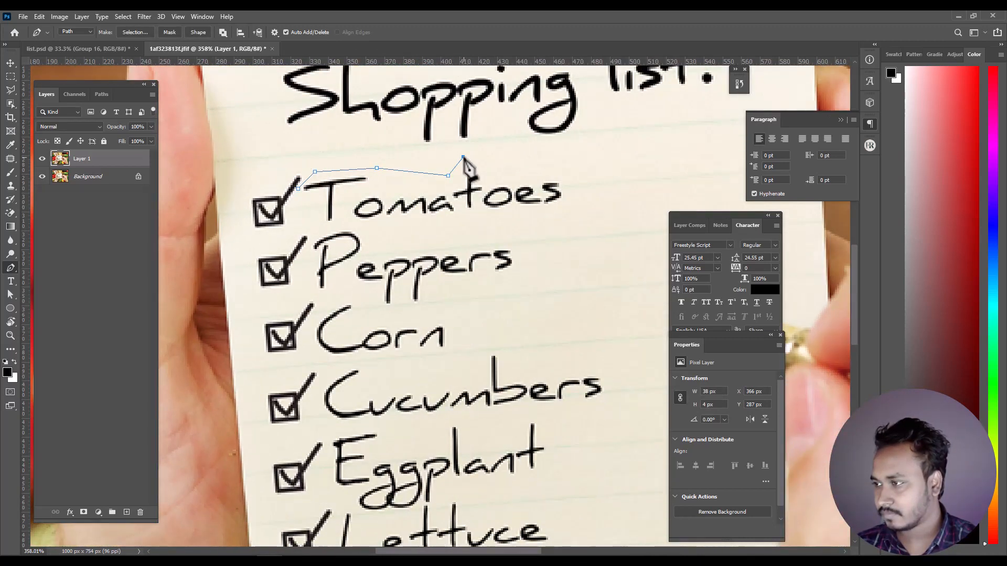
pyautogui.click(492, 161)
pyautogui.click(506, 180)
pyautogui.click(564, 170)
pyautogui.click(572, 211)
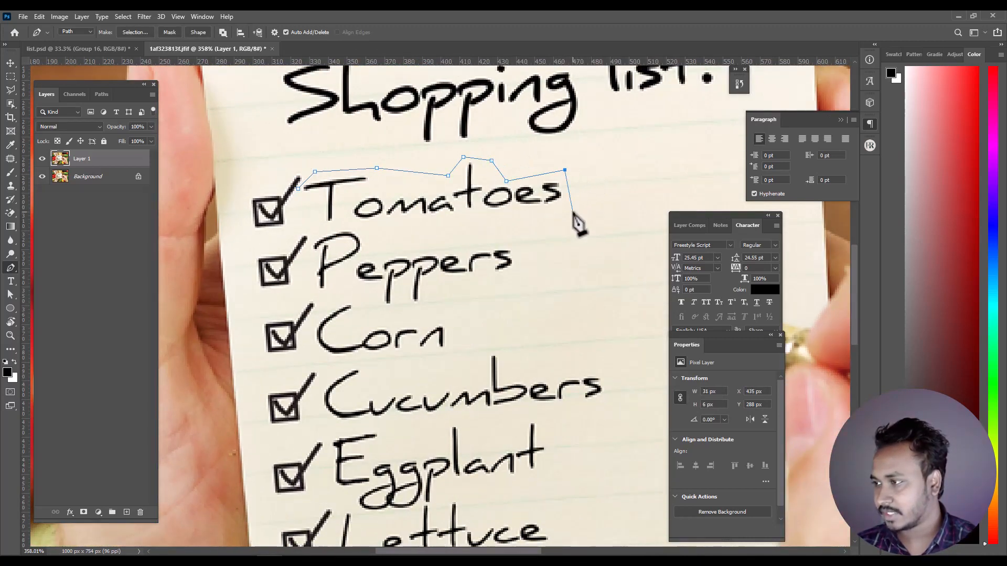
# - Continue the path back beneath Tomatoes and around the end of the word Peppers to its underside
pyautogui.click(431, 221)
pyautogui.click(373, 231)
pyautogui.click(390, 247)
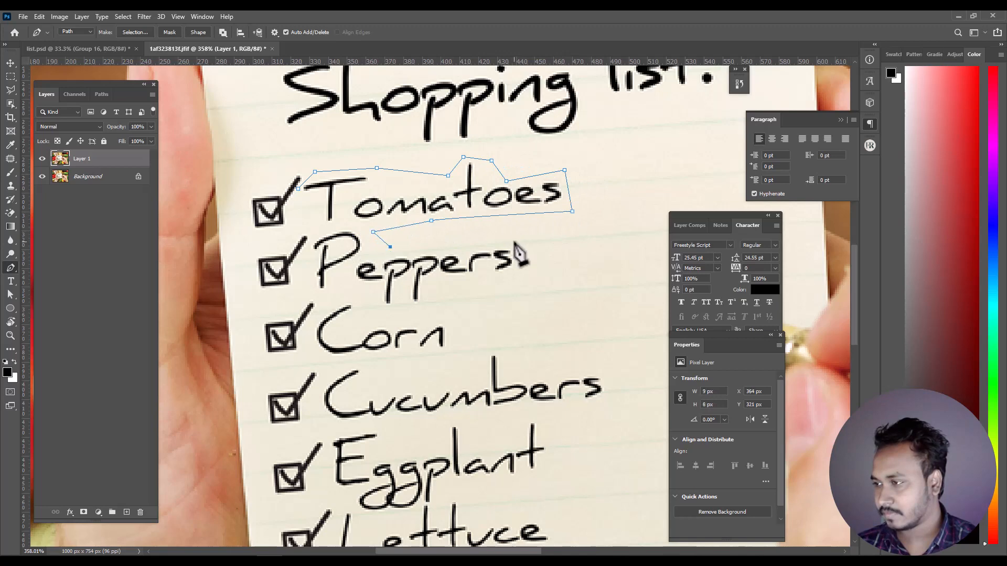
pyautogui.click(517, 241)
pyautogui.click(521, 281)
pyautogui.click(441, 290)
pyautogui.click(431, 313)
# - Extend the path around the end of the word Corn and back along its underside
pyautogui.click(373, 322)
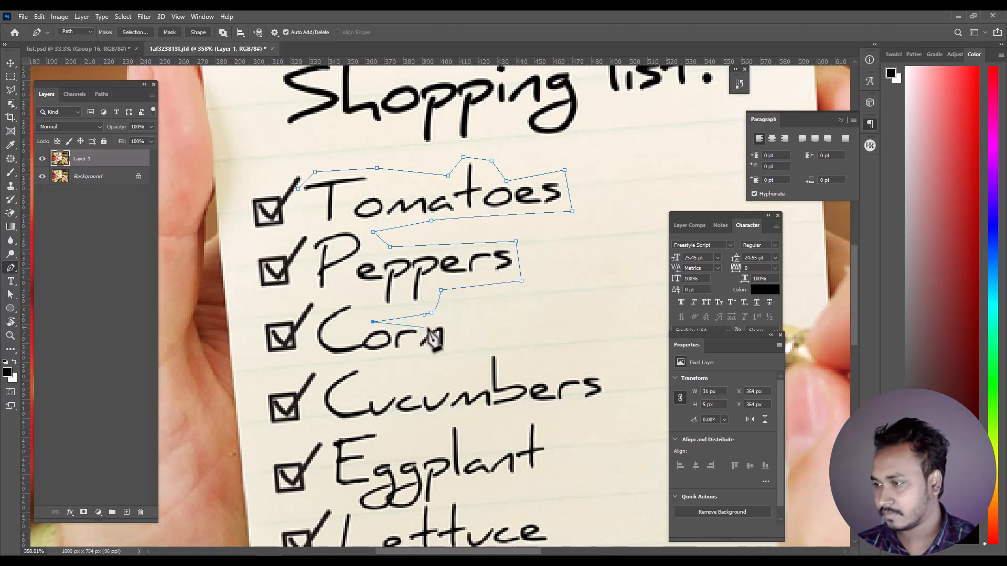
pyautogui.click(439, 321)
pyautogui.click(461, 337)
pyautogui.click(437, 360)
pyautogui.click(367, 365)
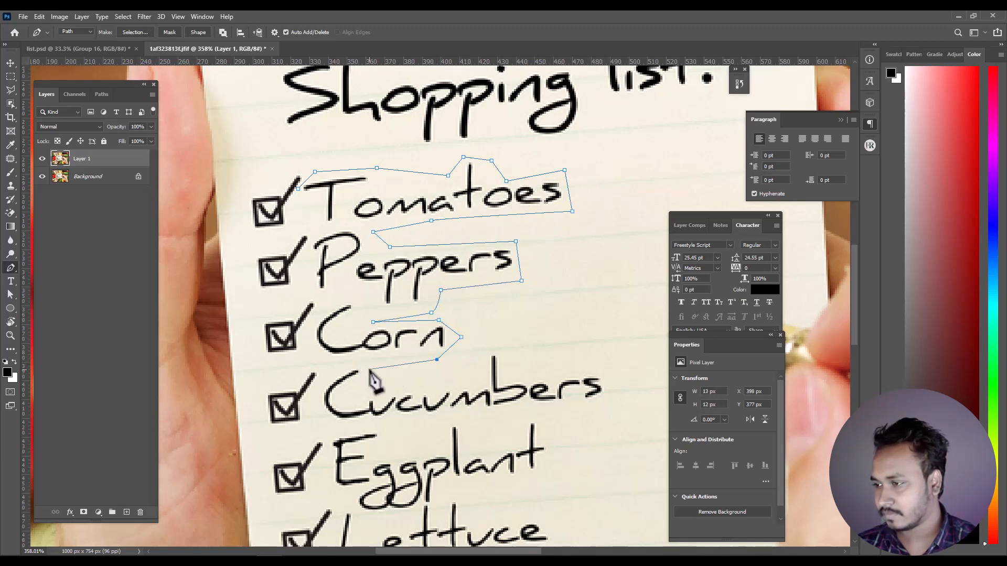
# - Trace the path over the top of Cucumbers, around the tall b and the word's end, then back underneath
pyautogui.click(367, 385)
pyautogui.click(480, 378)
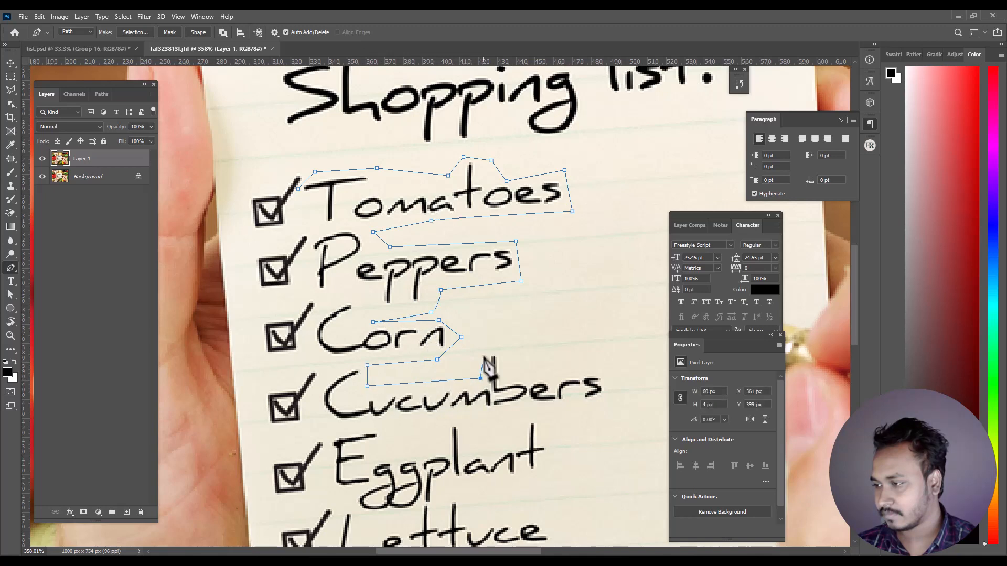
pyautogui.click(484, 352)
pyautogui.click(507, 367)
pyautogui.click(520, 373)
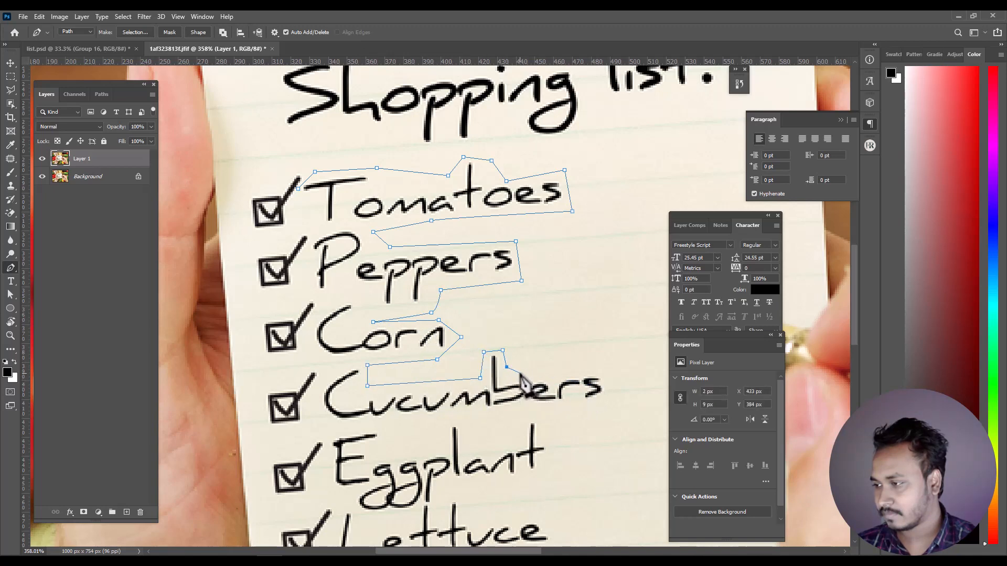
pyautogui.click(591, 371)
pyautogui.click(612, 373)
pyautogui.click(611, 404)
pyautogui.click(470, 416)
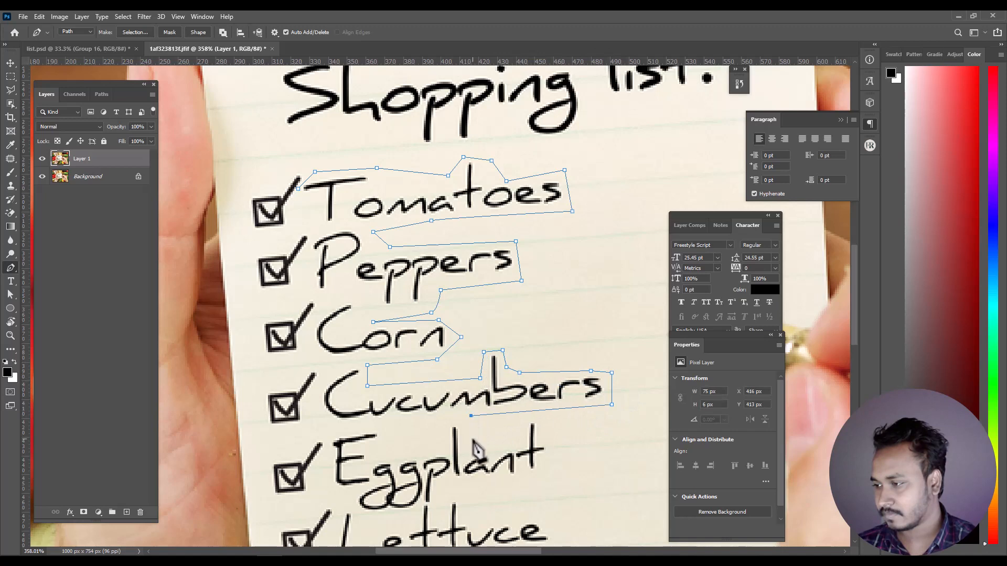
# - Carry the path over the last letters of Eggplant, around the tall t, and back beneath the word
pyautogui.click(472, 441)
pyautogui.click(516, 444)
pyautogui.click(517, 421)
pyautogui.click(546, 419)
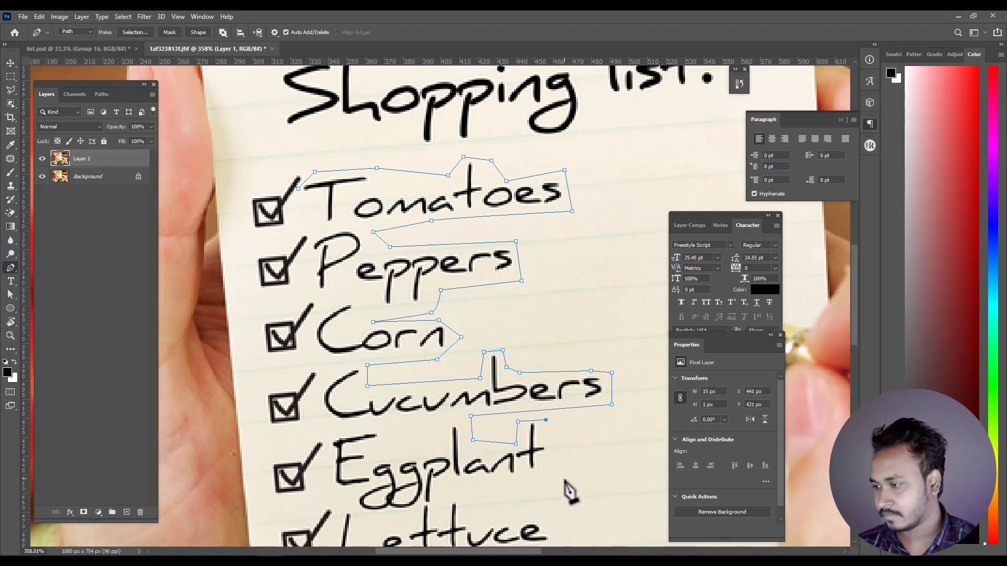
pyautogui.click(564, 480)
pyautogui.click(471, 486)
# - Trace the path around the end of the word Lettuce and along its whole underside
pyautogui.click(470, 521)
pyautogui.moveTo(531, 545); pyautogui.dragTo(501, 397)
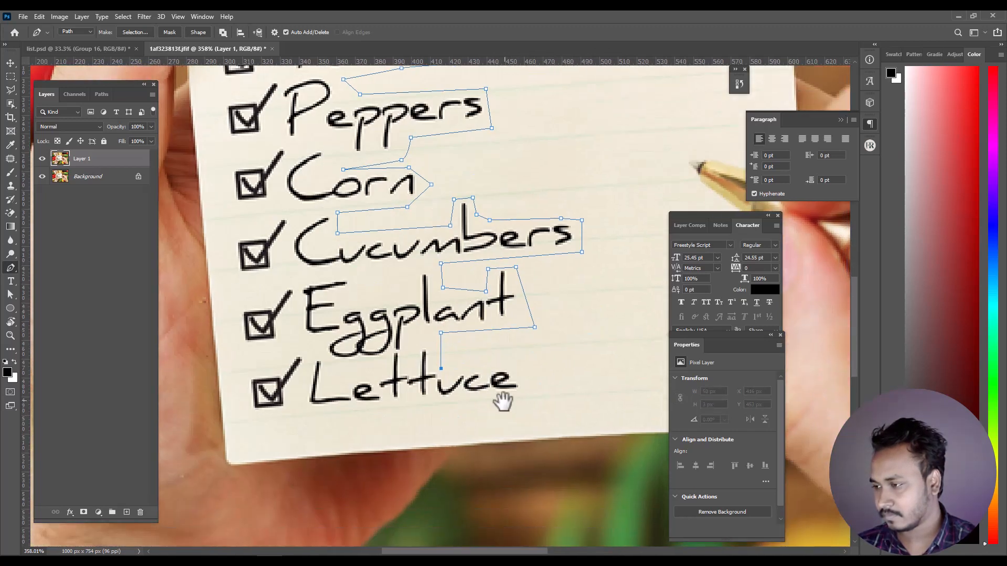
pyautogui.click(527, 365)
pyautogui.click(525, 397)
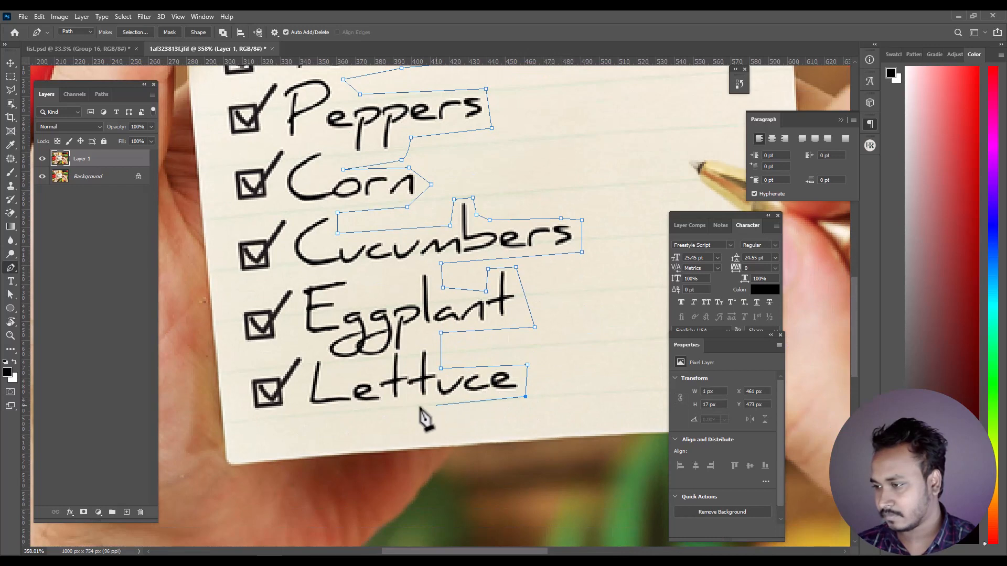
pyautogui.click(303, 405)
# - Run the path upward between the checkboxes and the first letters of Lettuce, Eggplant, Cucumbers and Corn
pyautogui.click(304, 378)
pyautogui.click(307, 354)
pyautogui.click(299, 314)
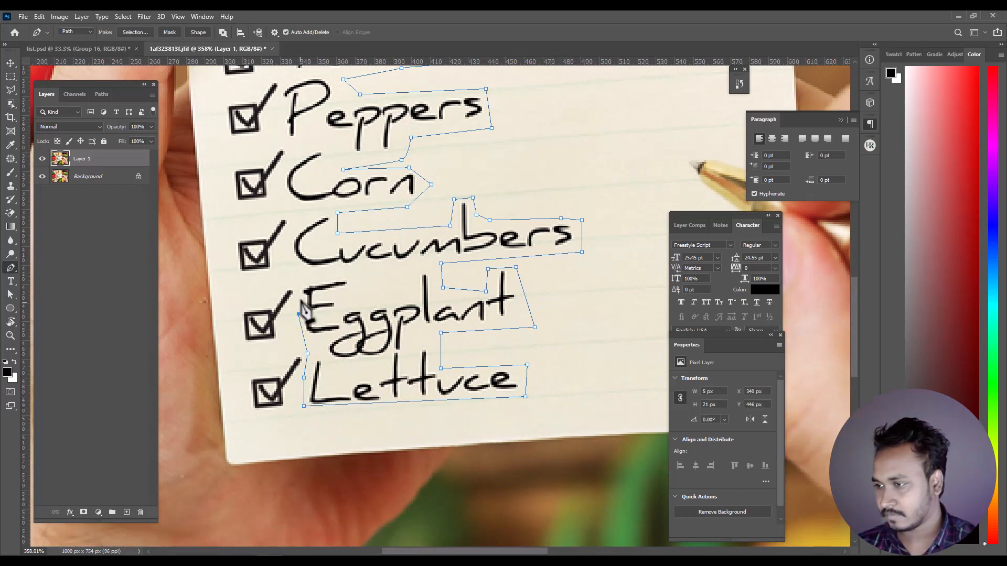
pyautogui.click(296, 278)
pyautogui.click(285, 243)
pyautogui.click(300, 224)
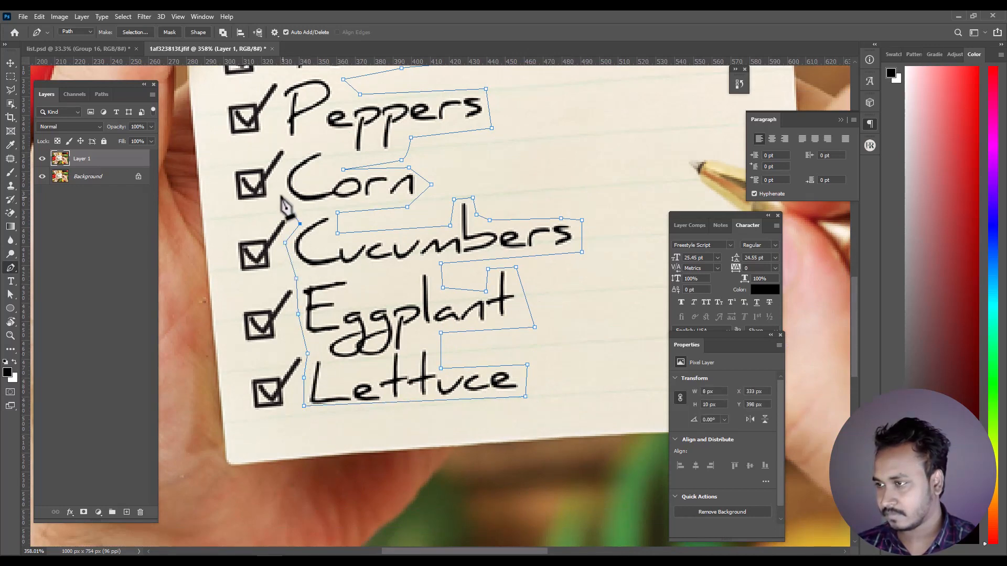
pyautogui.click(276, 192)
pyautogui.click(287, 165)
pyautogui.click(305, 149)
# - Continue the path up past the first letters of Peppers and Tomatoes and close it at its starting point
pyautogui.click(277, 136)
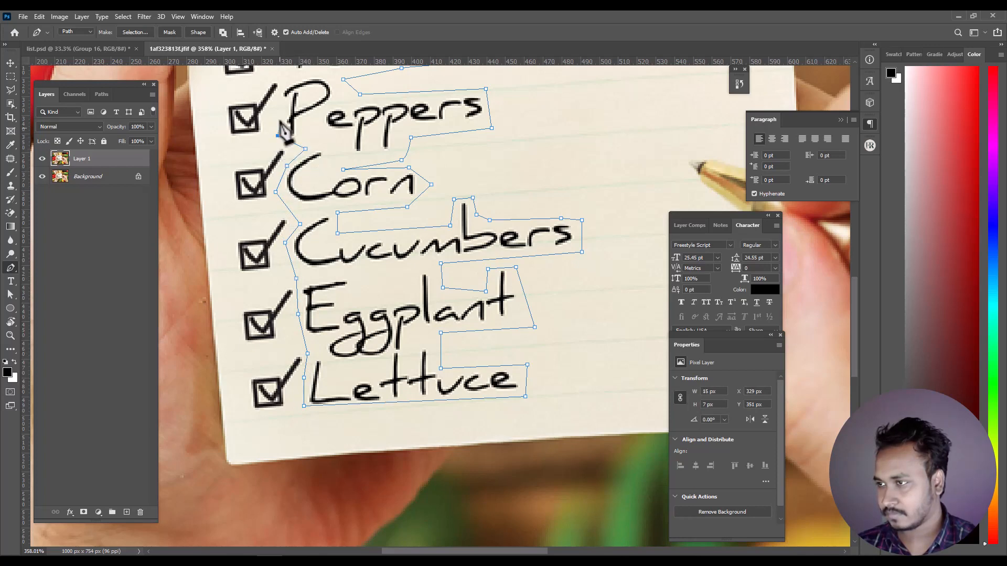
pyautogui.scroll(3, 283, 111)
pyautogui.click(286, 172)
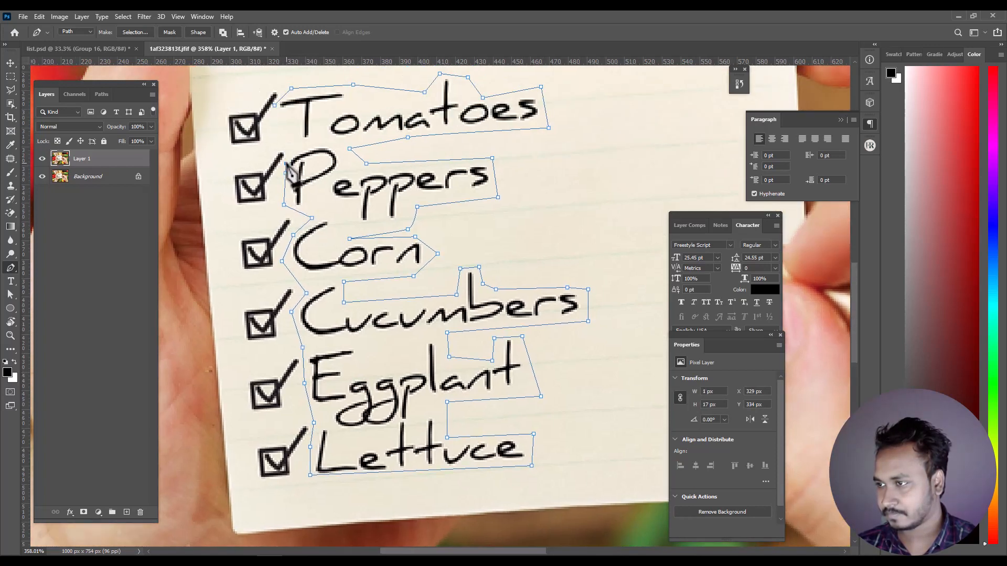
pyautogui.click(285, 151)
pyautogui.click(294, 120)
pyautogui.click(297, 109)
pyautogui.click(278, 116)
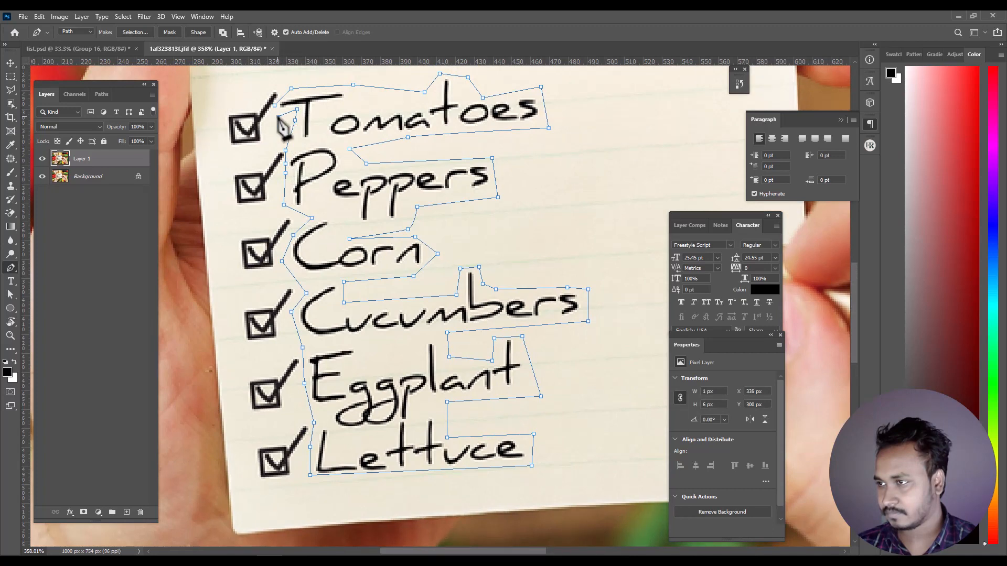
# - Convert the path to a selection, copy the enclosed words to a new layer, and hide Layer 1 and the Background
pyautogui.scroll(-5, 357, 234)
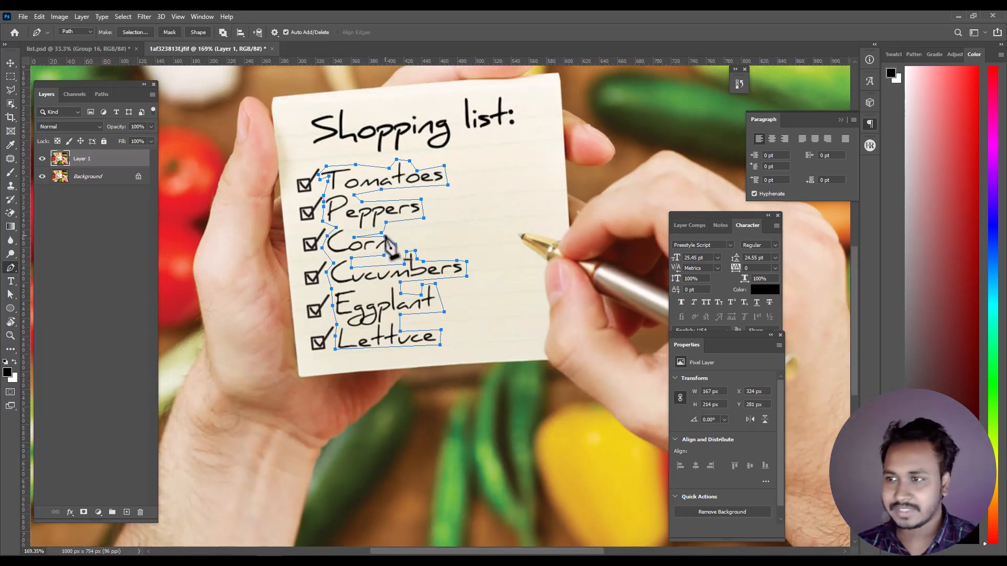
pyautogui.hotkey('ctrl', 'Return')
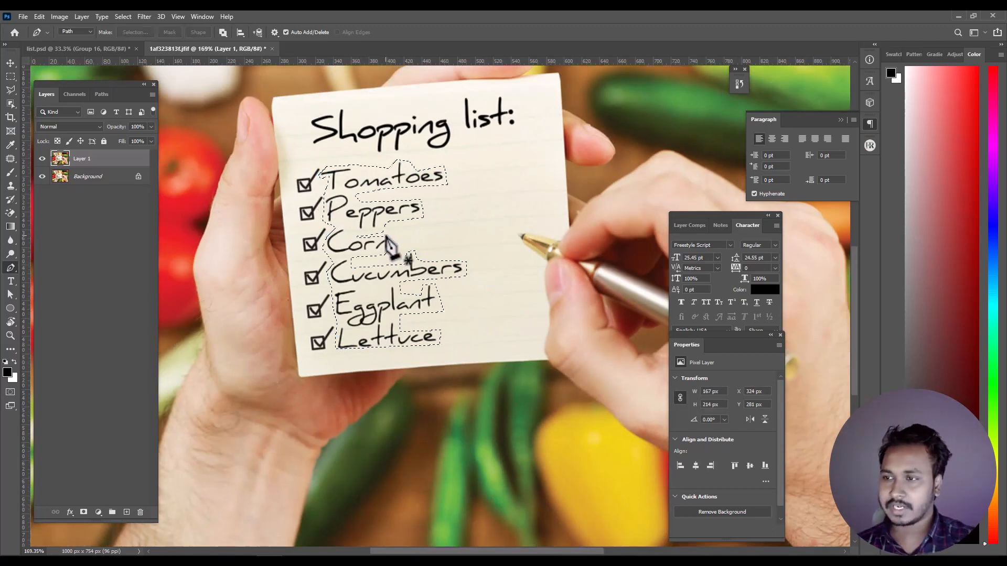
pyautogui.hotkey('ctrl', 'j')
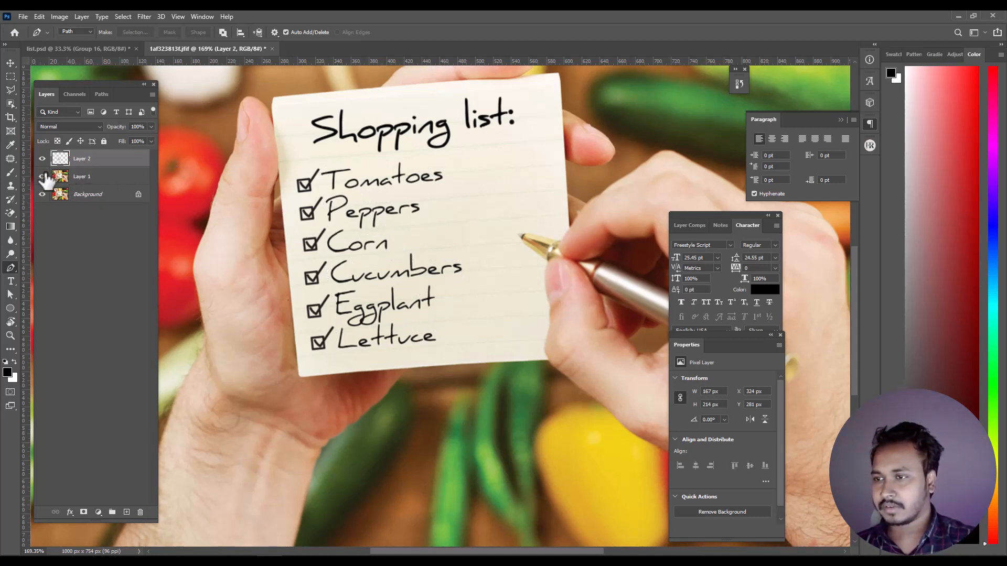
pyautogui.click(42, 194)
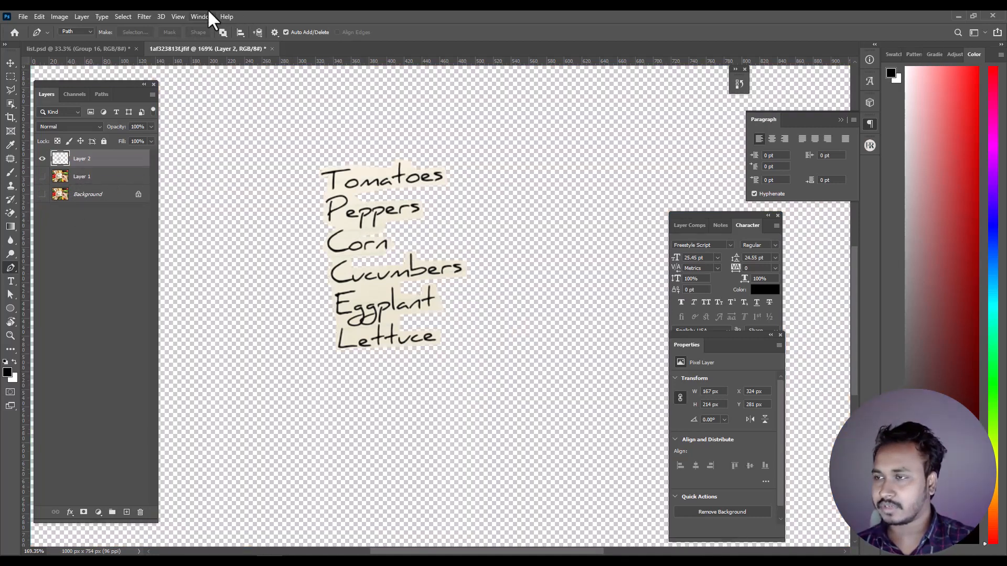
# - Select the dark lettering on Layer 2 with Color Range, using Sampled Colors and a fuzziness of 200
pyautogui.click(123, 17)
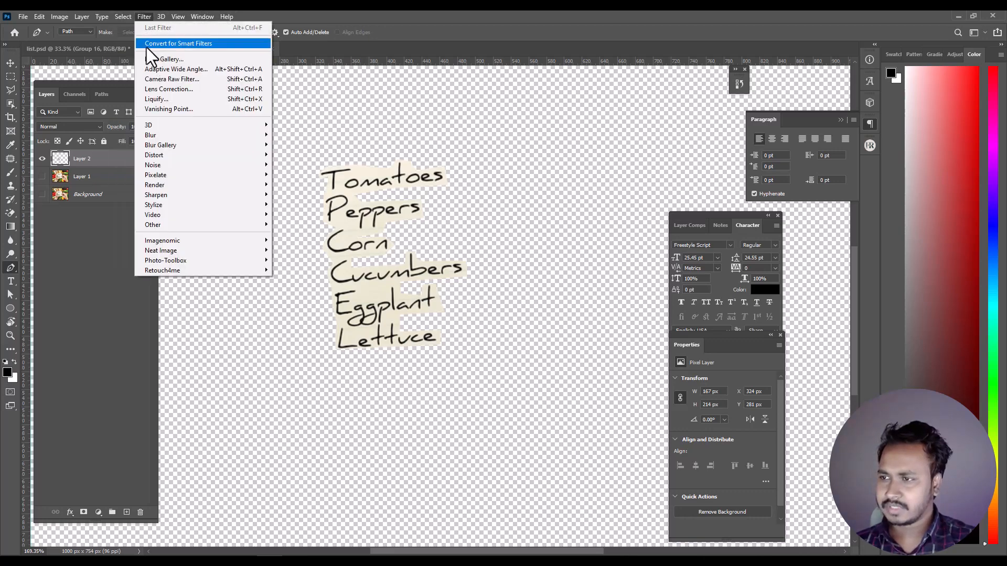
pyautogui.click(137, 119)
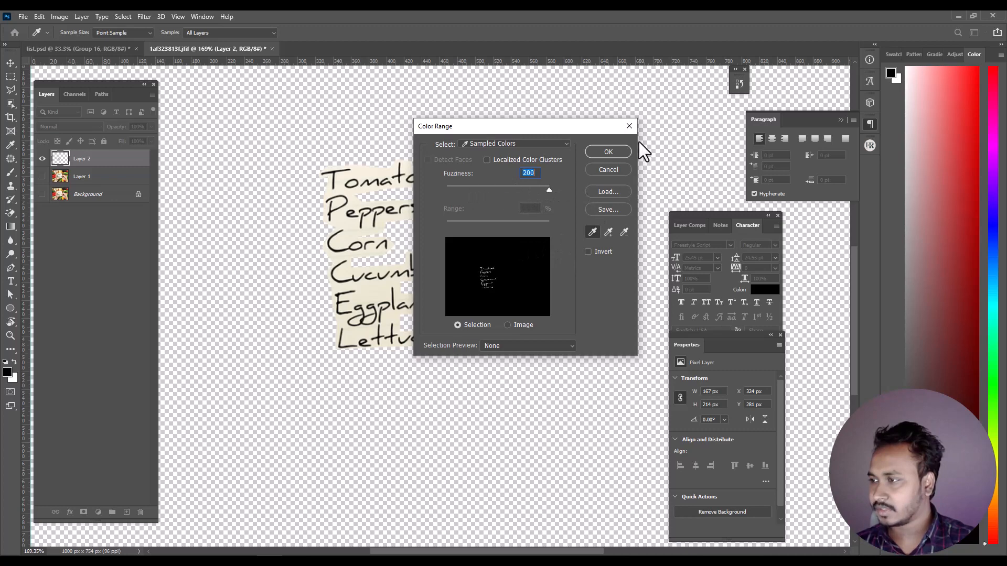
pyautogui.click(596, 155)
pyautogui.press('p')
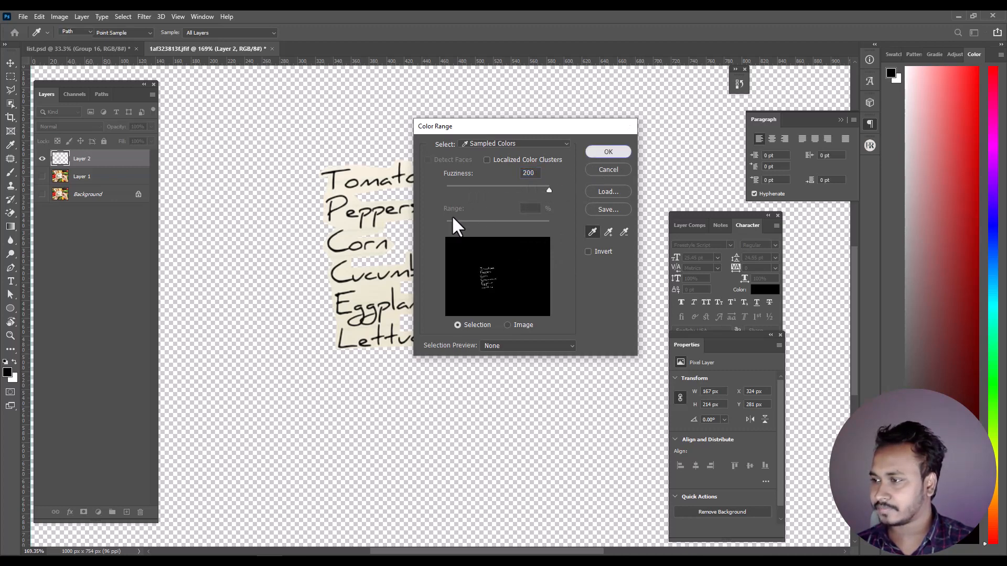
pyautogui.moveTo(359, 198); pyautogui.dragTo(401, 353)
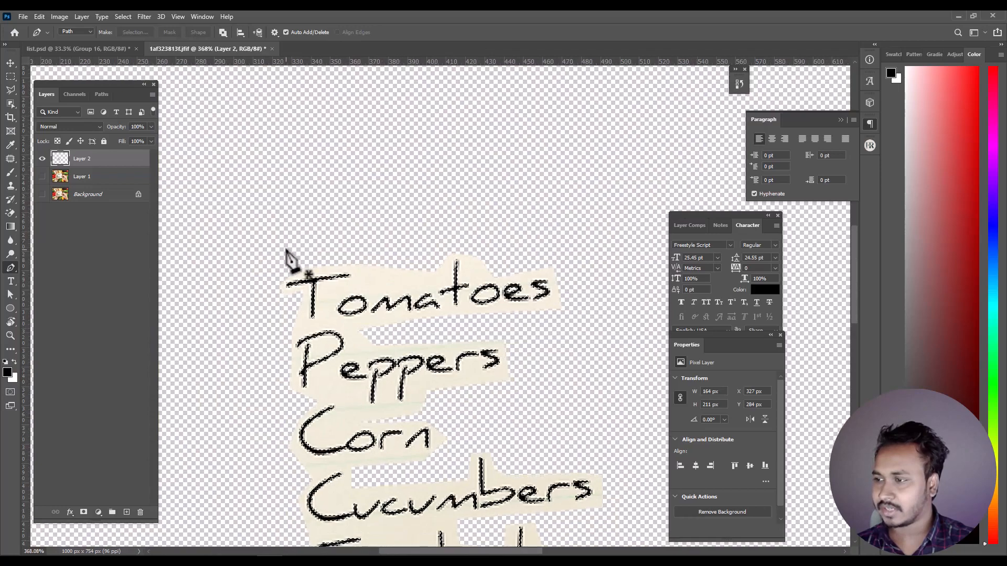
# - Hide Layer 2, show Layer 1 and make Layer 1 active while keeping the lettering selection
pyautogui.click(42, 158)
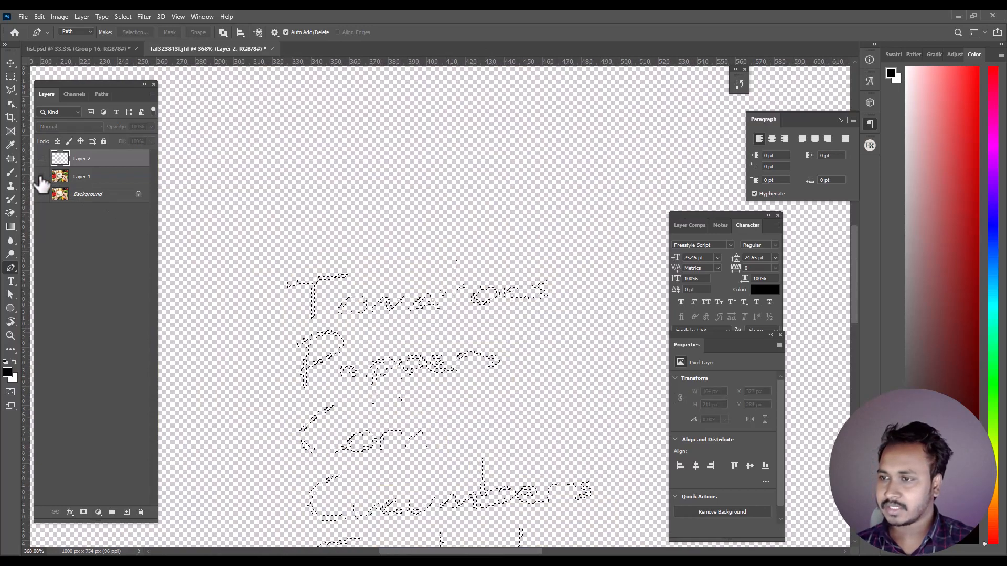
pyautogui.click(42, 176)
pyautogui.moveTo(400, 366); pyautogui.dragTo(391, 238)
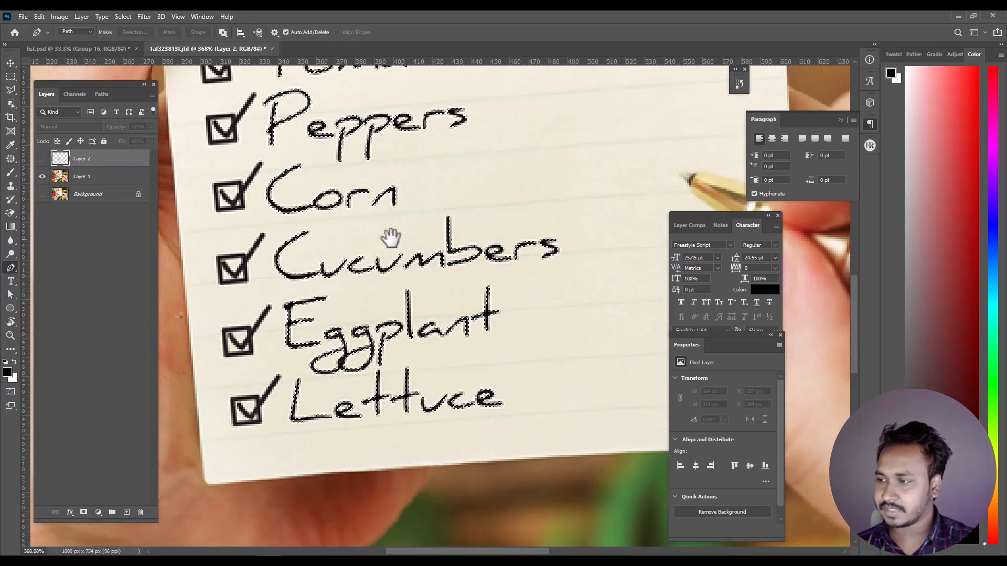
pyautogui.moveTo(313, 256)
pyautogui.mouseDown()
pyautogui.moveTo(349, 314)
pyautogui.moveTo(296, 261)
pyautogui.mouseUp()
pyautogui.scroll(6, 296, 261)
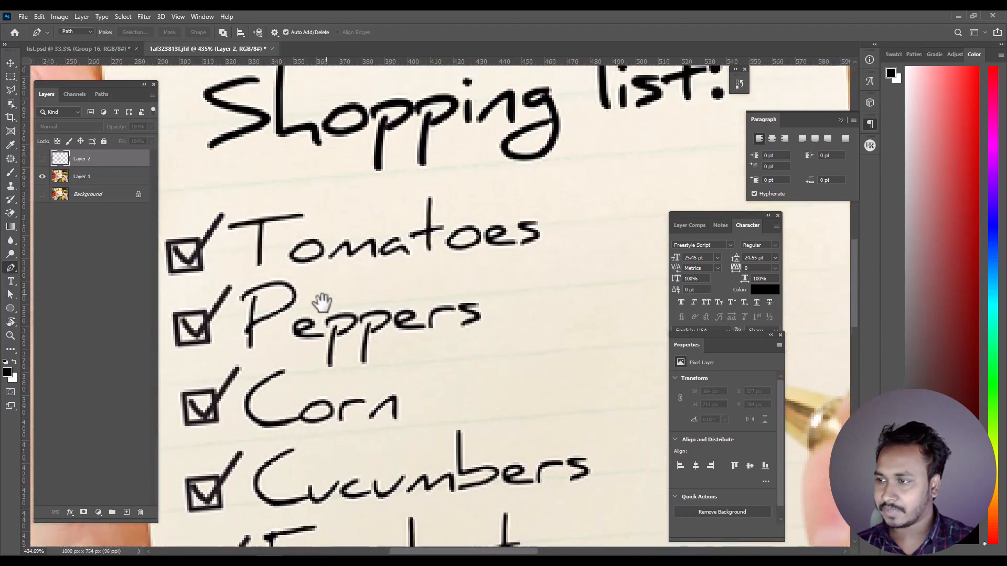
pyautogui.click(106, 176)
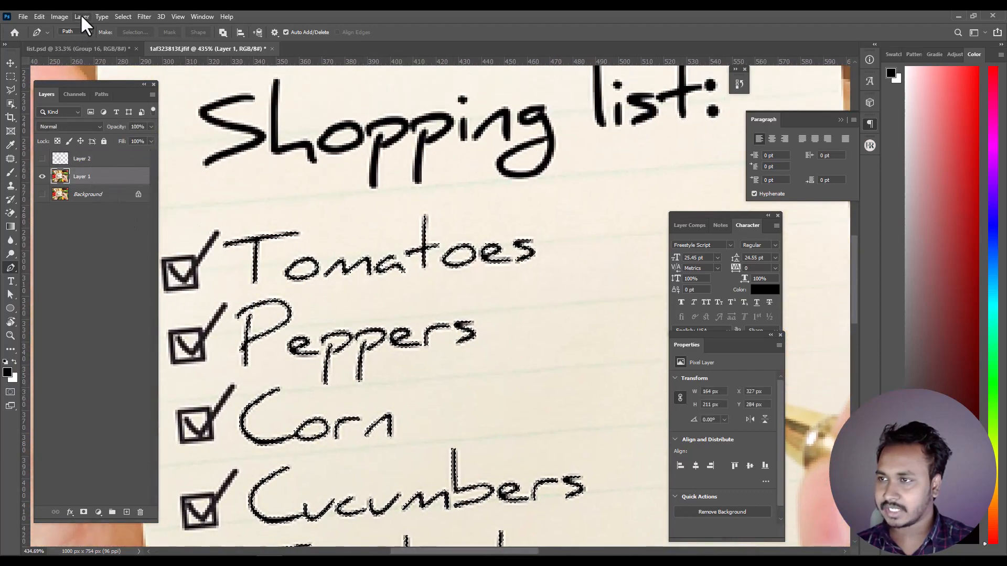
# - Expand the lettering selection on Layer 1 by 2 pixels
pyautogui.click(122, 16)
pyautogui.click(122, 16)
pyautogui.moveTo(309, 265); pyautogui.dragTo(345, 328)
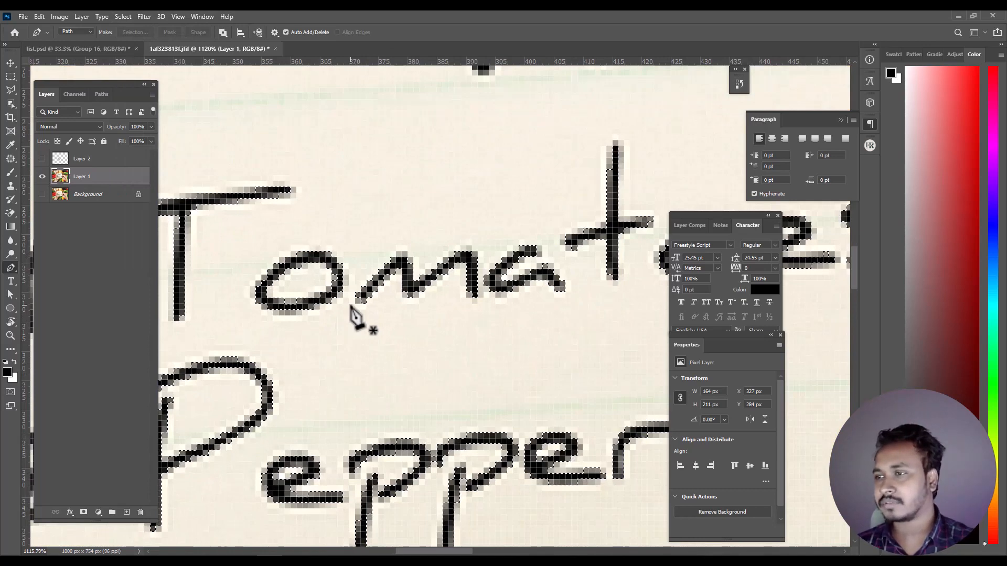
pyautogui.click(124, 14)
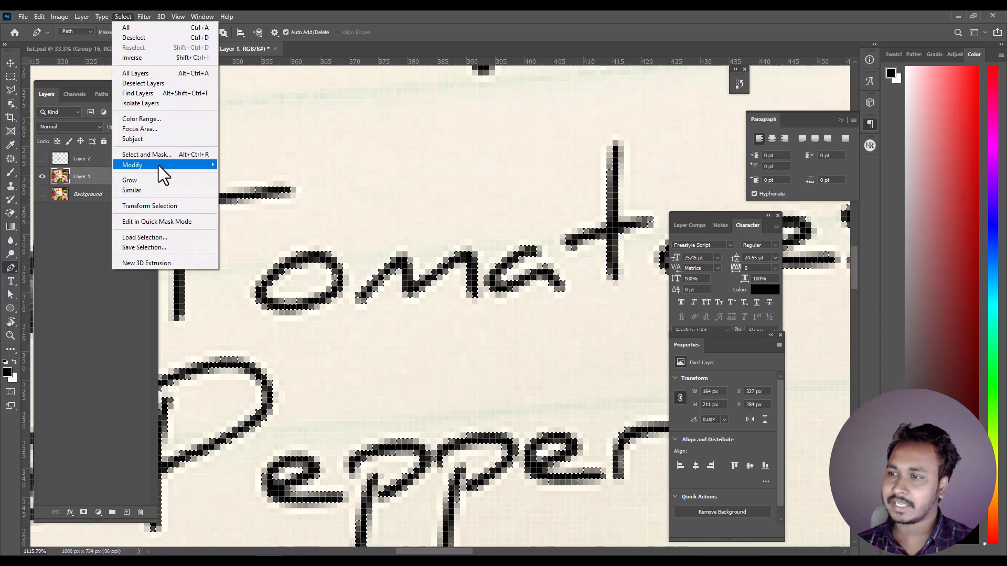
pyautogui.moveTo(158, 166)
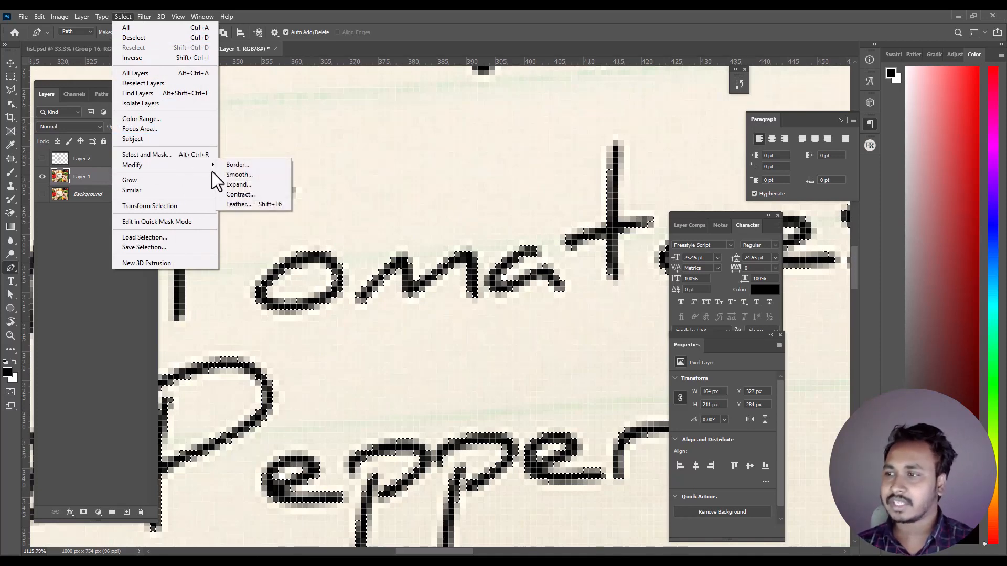
pyautogui.click(262, 184)
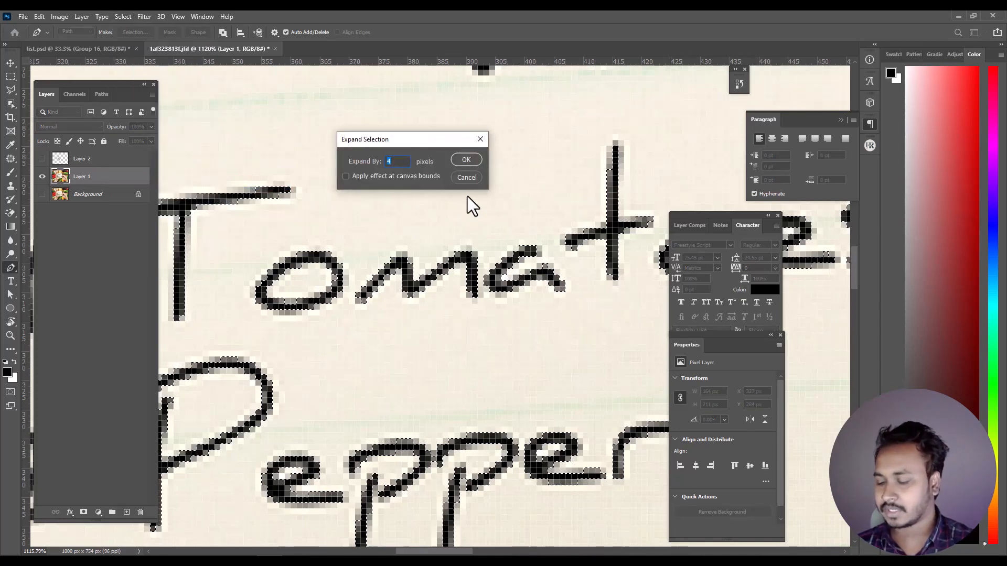
pyautogui.write('2')
pyautogui.press('Return')
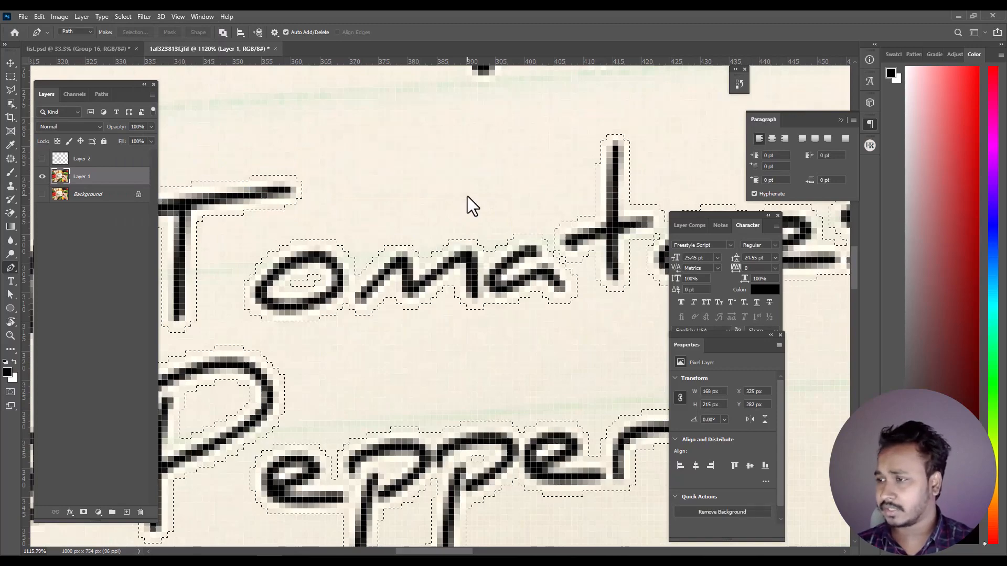
# - Expand the lettering selection by 1 more pixel to clear the edges of the strokes
pyautogui.moveTo(467, 238); pyautogui.dragTo(436, 204)
pyautogui.moveTo(408, 246); pyautogui.dragTo(434, 298)
pyautogui.click(124, 16)
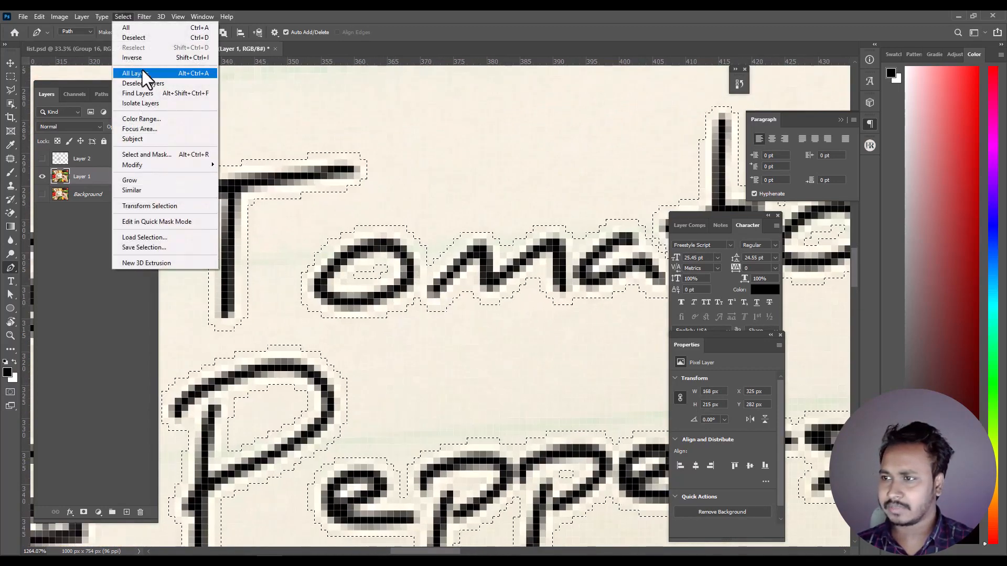
pyautogui.moveTo(146, 164)
pyautogui.click(272, 184)
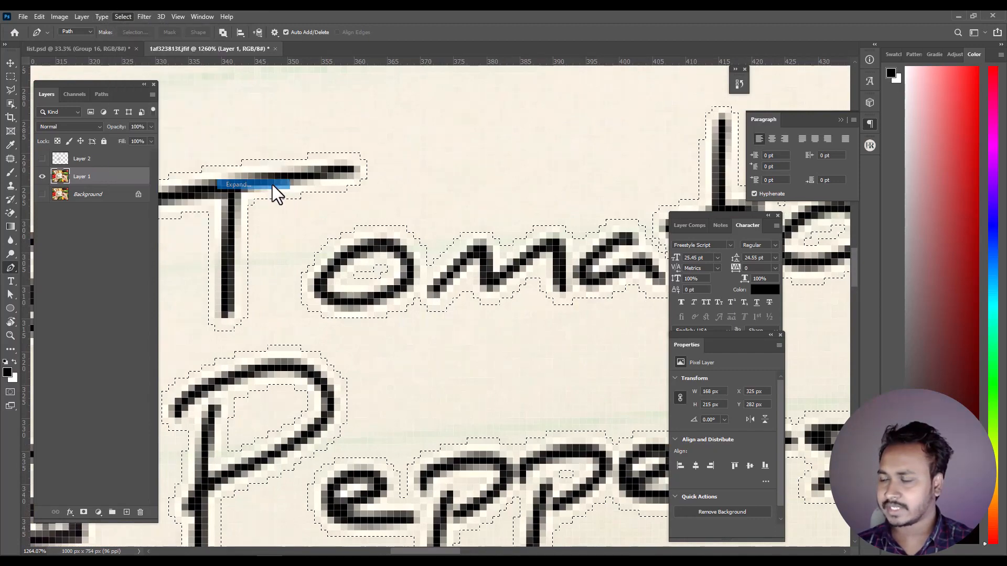
pyautogui.write('1')
pyautogui.press('Return')
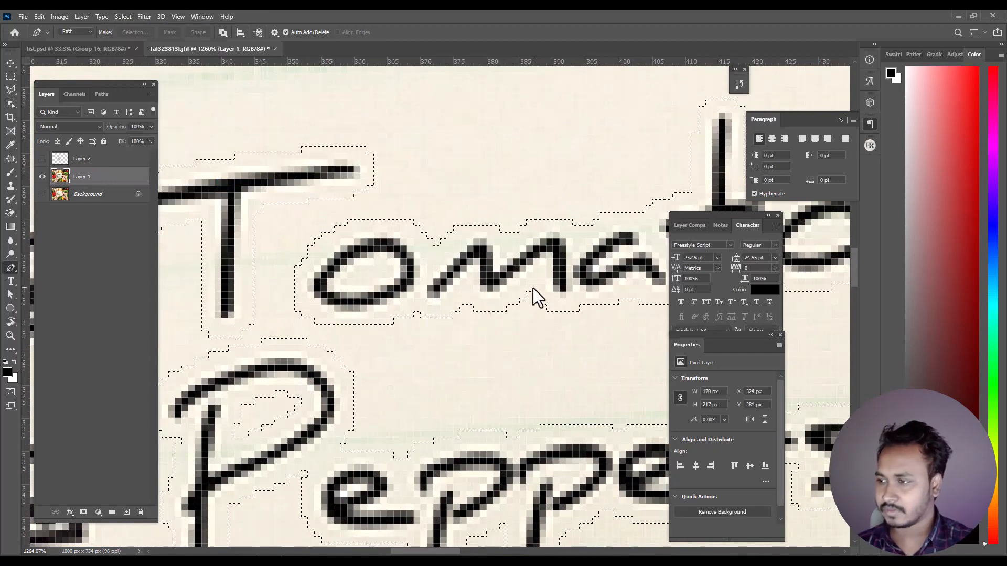
# - Fill the selected lettering on Layer 1 with Content-Aware, using Color Adaptation, Normal mode and 100% opacity
pyautogui.moveTo(327, 344)
pyautogui.mouseDown()
pyautogui.moveTo(312, 325)
pyautogui.moveTo(337, 299)
pyautogui.moveTo(370, 368)
pyautogui.moveTo(386, 377)
pyautogui.moveTo(366, 364)
pyautogui.moveTo(363, 337)
pyautogui.moveTo(371, 378)
pyautogui.moveTo(327, 303)
pyautogui.moveTo(333, 330)
pyautogui.mouseUp()
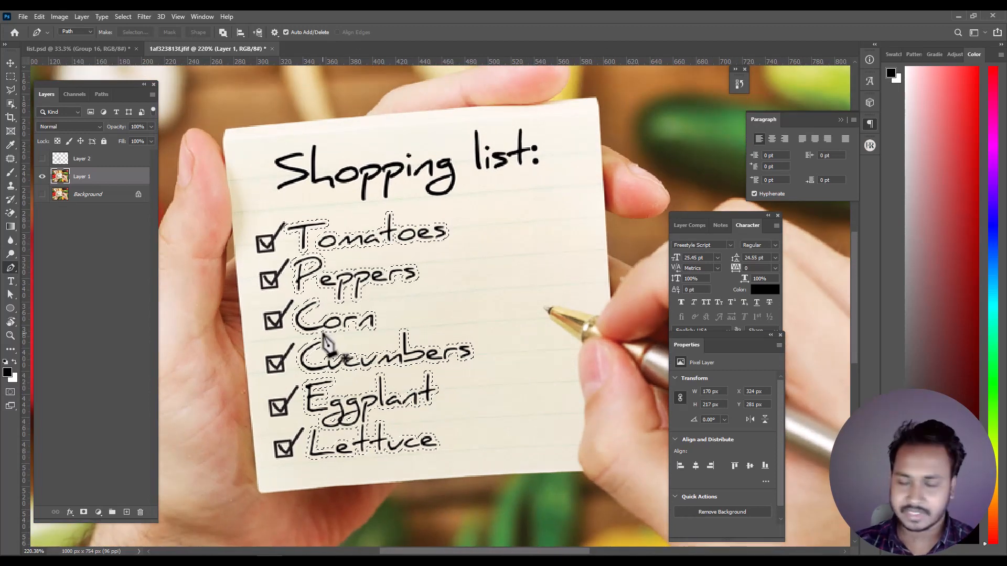
pyautogui.hotkey('shift', 'F5')
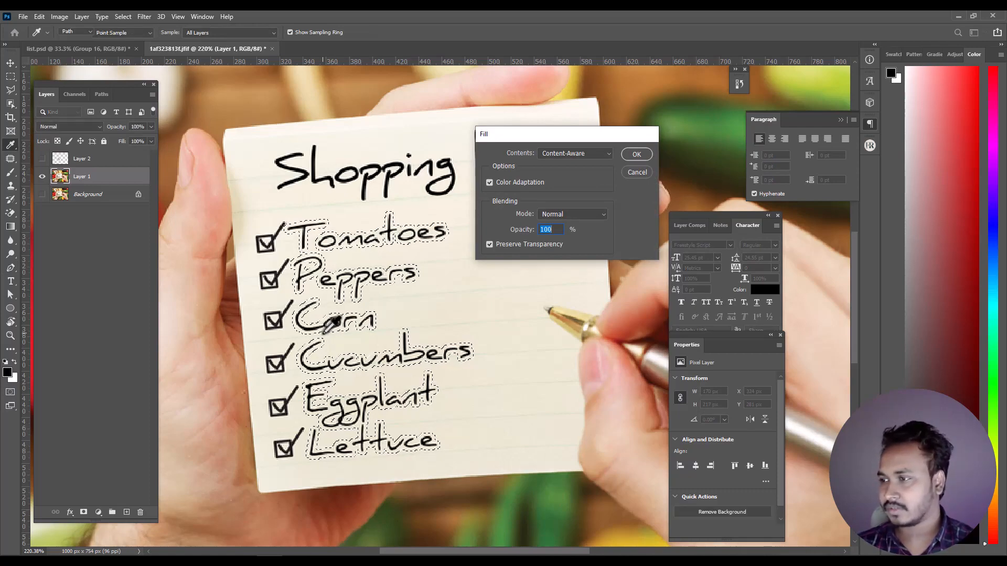
pyautogui.press('Escape')
pyautogui.scroll(4, 324, 340)
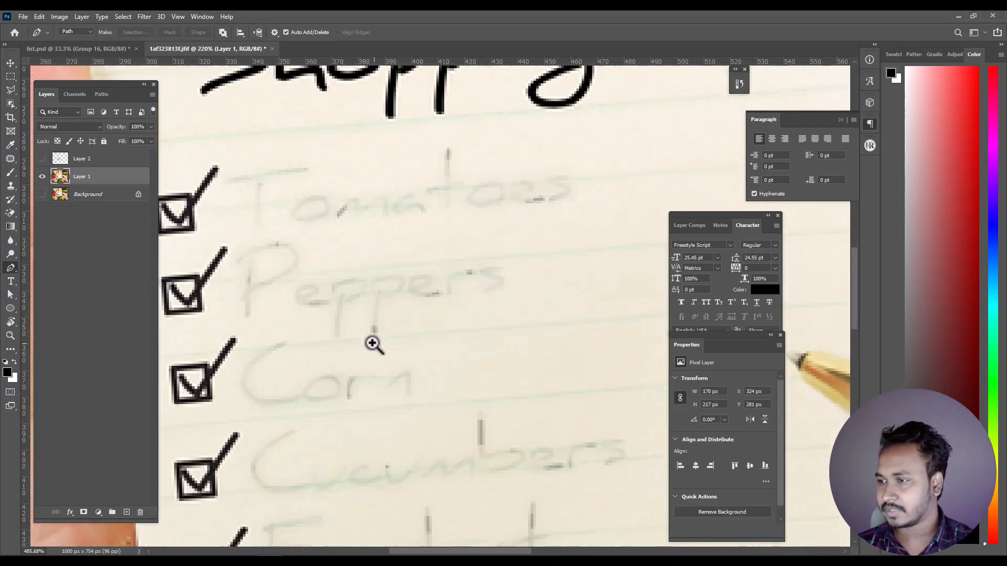
# - Repeat the Content-Aware fill twice on the remaining traces of lettering and clear the selection
pyautogui.hotkey('shift', 'F5')
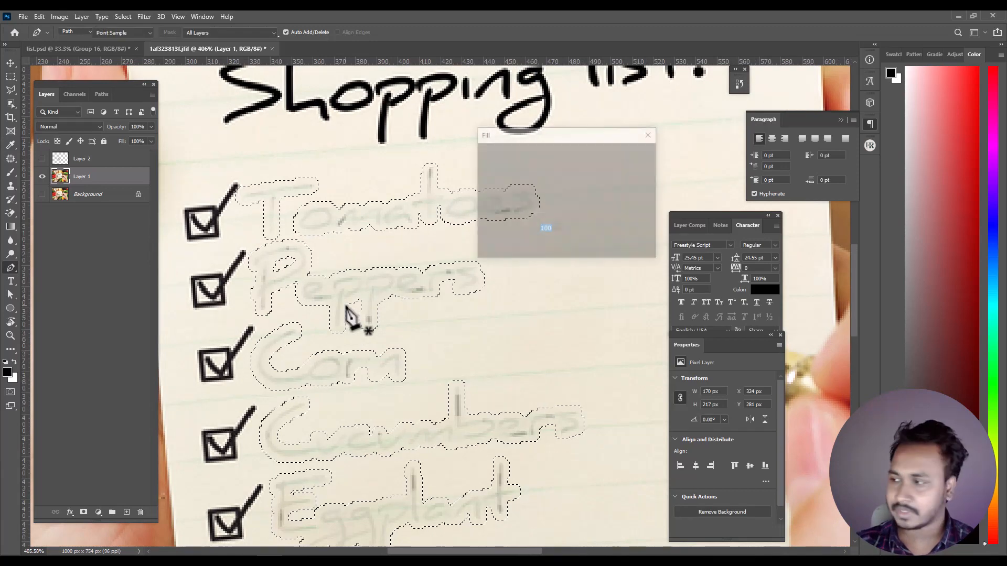
pyautogui.press('Return')
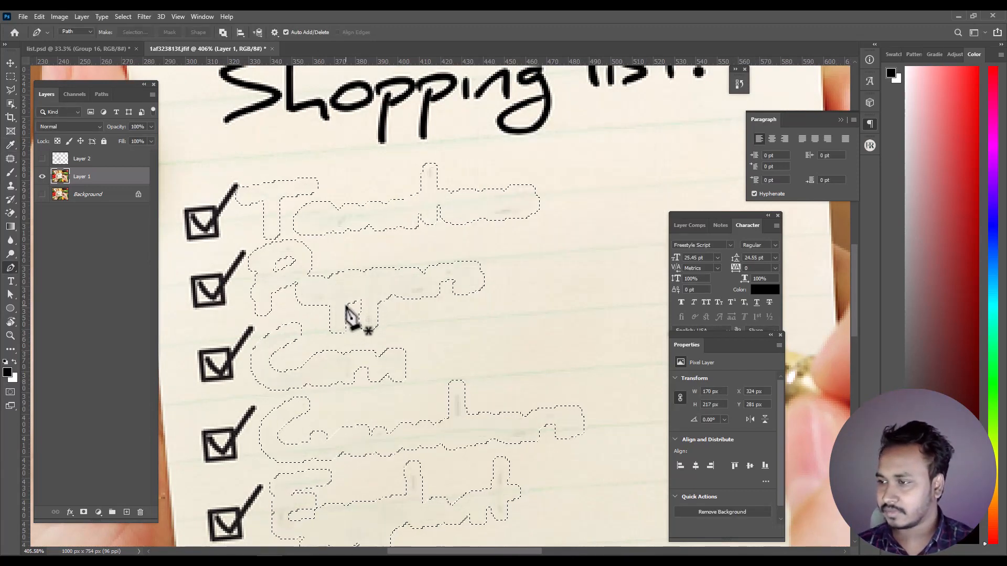
pyautogui.hotkey('shift', 'F5')
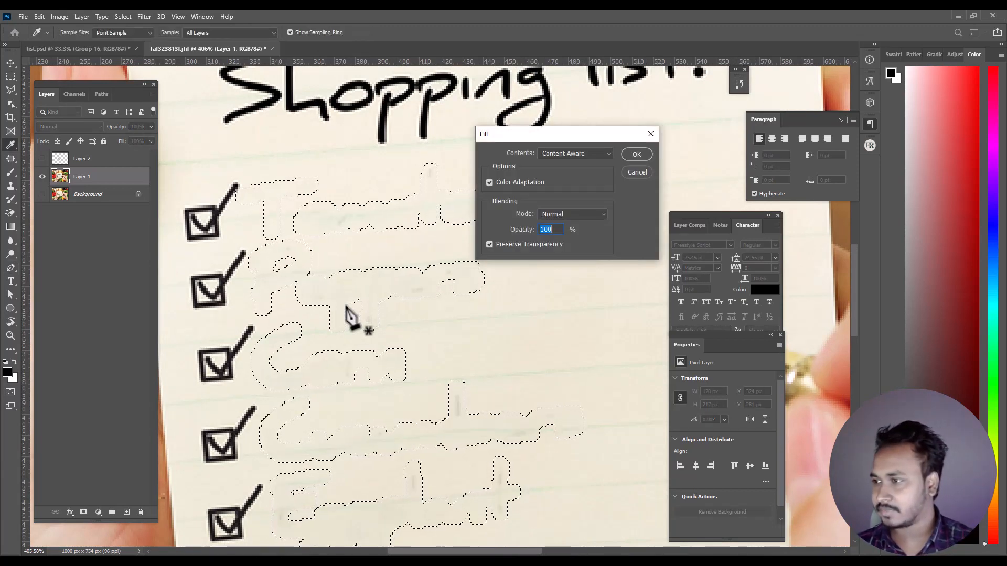
pyautogui.press('Return')
pyautogui.hotkey('ctrl', 'space')
pyautogui.moveTo(350, 314)
pyautogui.mouseDown()
pyautogui.moveTo(322, 331)
pyautogui.moveTo(402, 446)
pyautogui.moveTo(379, 422)
pyautogui.moveTo(429, 354)
pyautogui.mouseUp()
pyautogui.hotkey('ctrl', 'd')
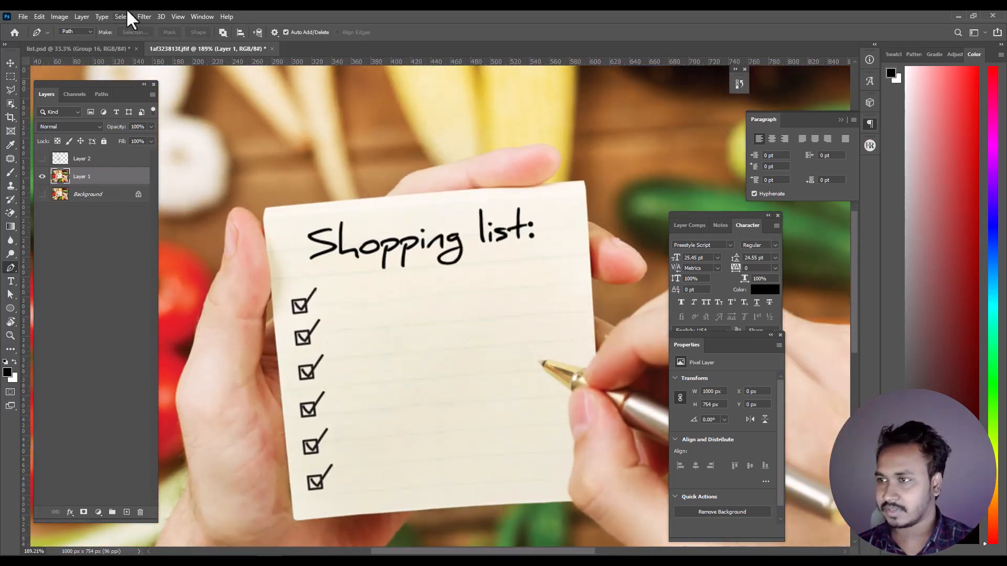
# - In list.psd, show the Honey nut item-list text layer and copy it into the shopping list photo document
pyautogui.click(87, 51)
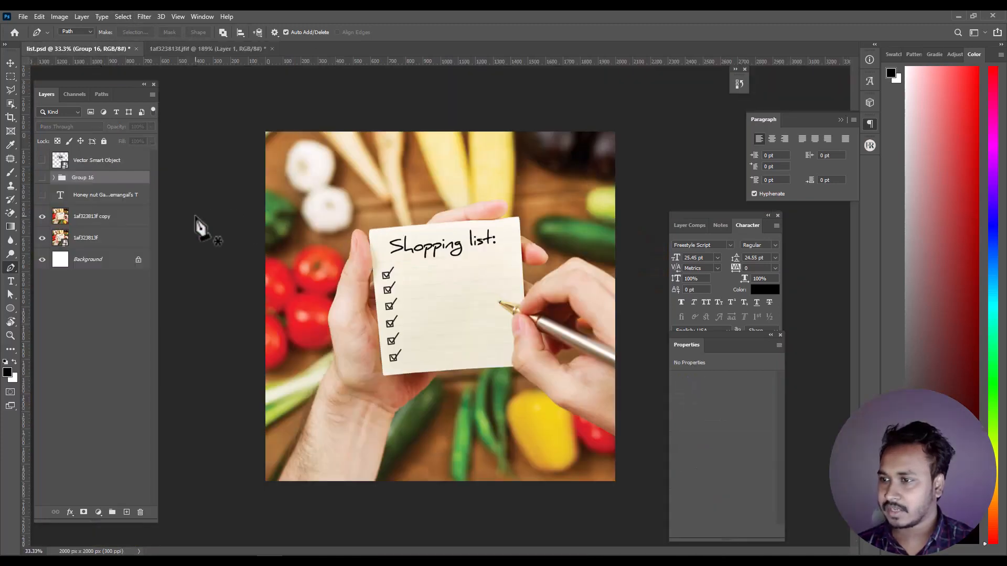
pyautogui.click(94, 198)
pyautogui.click(43, 195)
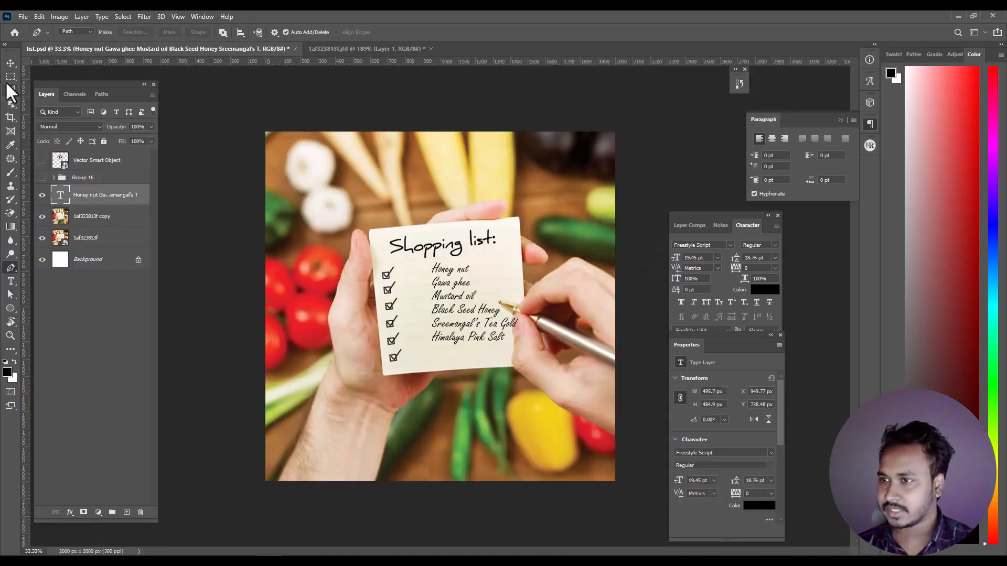
pyautogui.click(10, 63)
pyautogui.moveTo(512, 314); pyautogui.dragTo(416, 371)
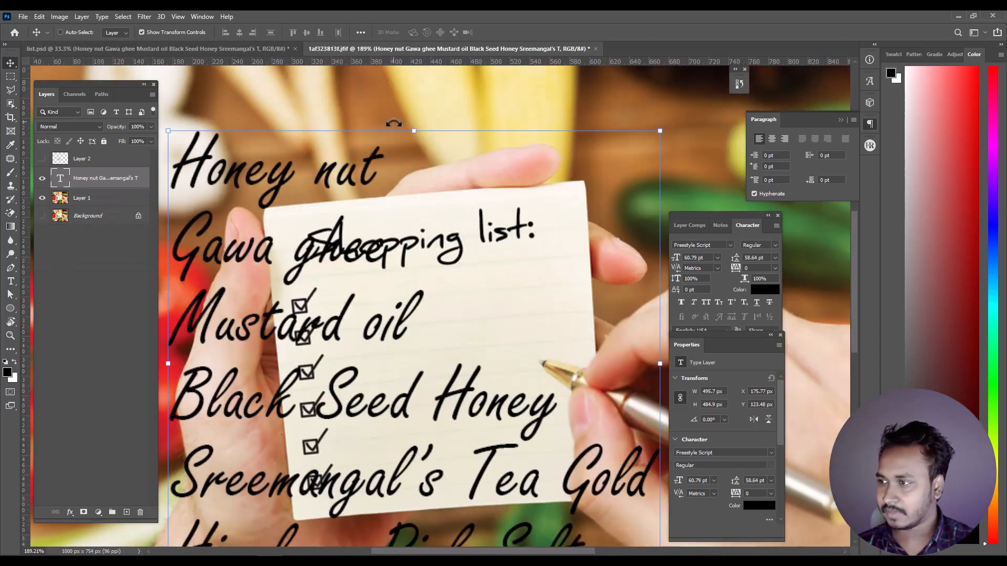
# - Scale the item-list text to about 32.55% on the paper, hide Layer 1 and show the Background
pyautogui.moveTo(420, 131); pyautogui.dragTo(448, 288)
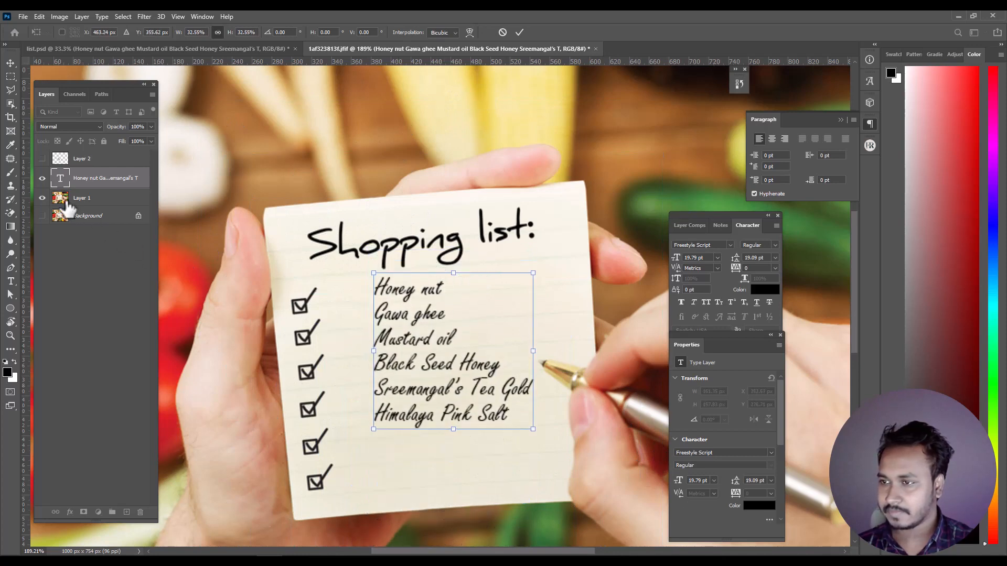
pyautogui.click(42, 197)
pyautogui.click(42, 216)
# - Align the item-list text over the original words, rotating it to about -4.02° and enlarging it to about 137.74%
pyautogui.moveTo(478, 319); pyautogui.dragTo(472, 360)
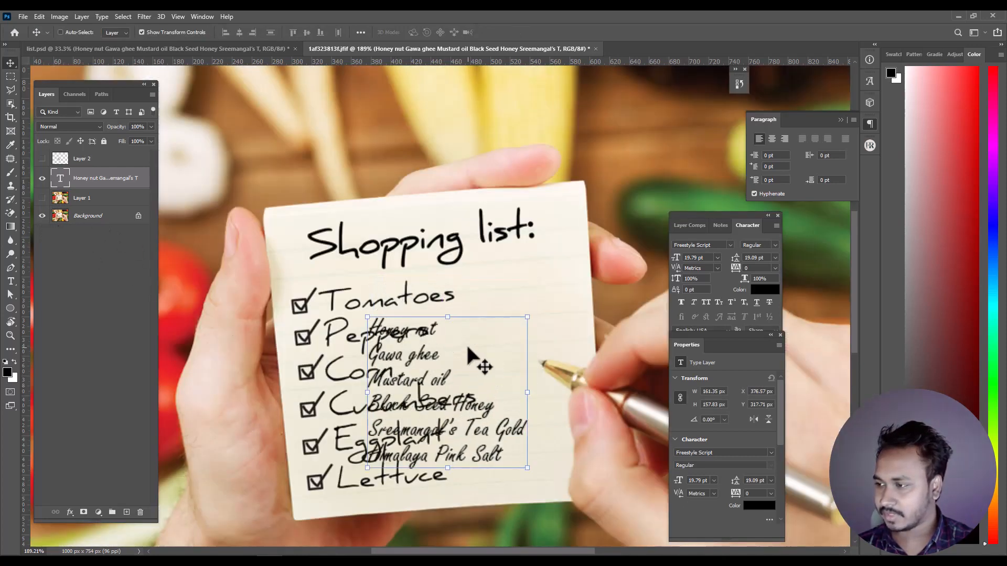
pyautogui.moveTo(539, 315); pyautogui.dragTo(543, 294)
pyautogui.moveTo(488, 367); pyautogui.dragTo(453, 323)
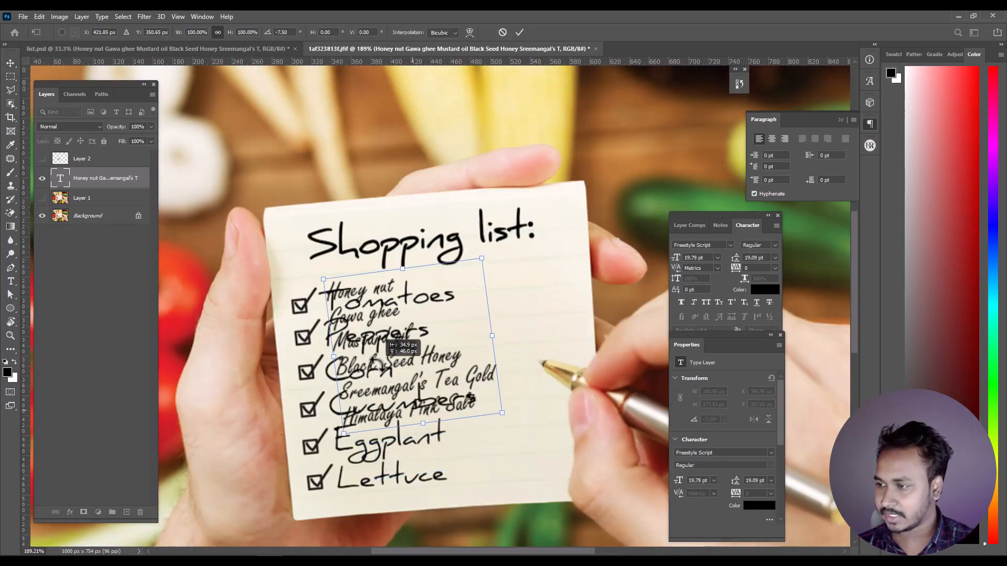
pyautogui.moveTo(424, 426); pyautogui.dragTo(430, 484)
pyautogui.moveTo(397, 443); pyautogui.dragTo(420, 446)
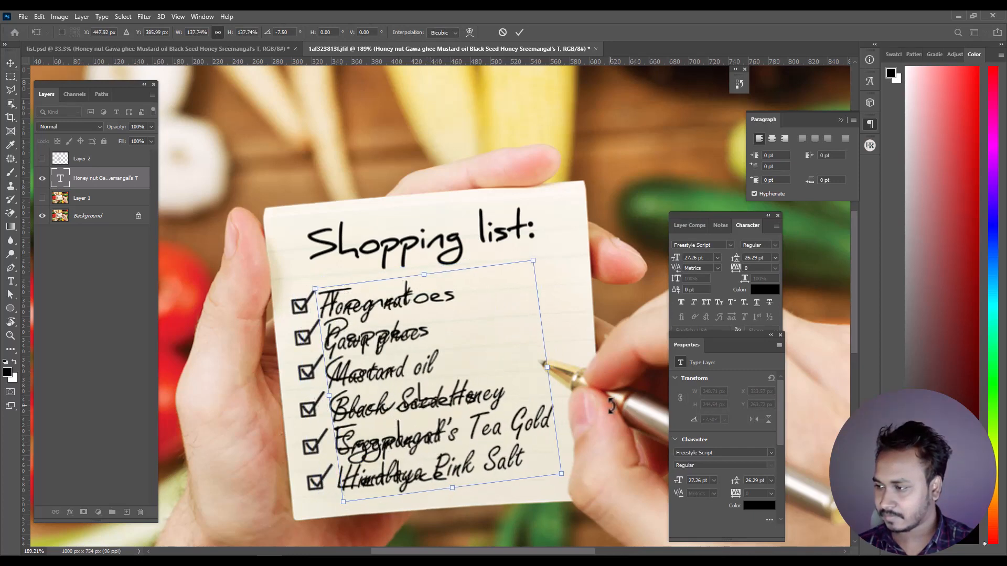
pyautogui.moveTo(612, 405); pyautogui.dragTo(612, 416)
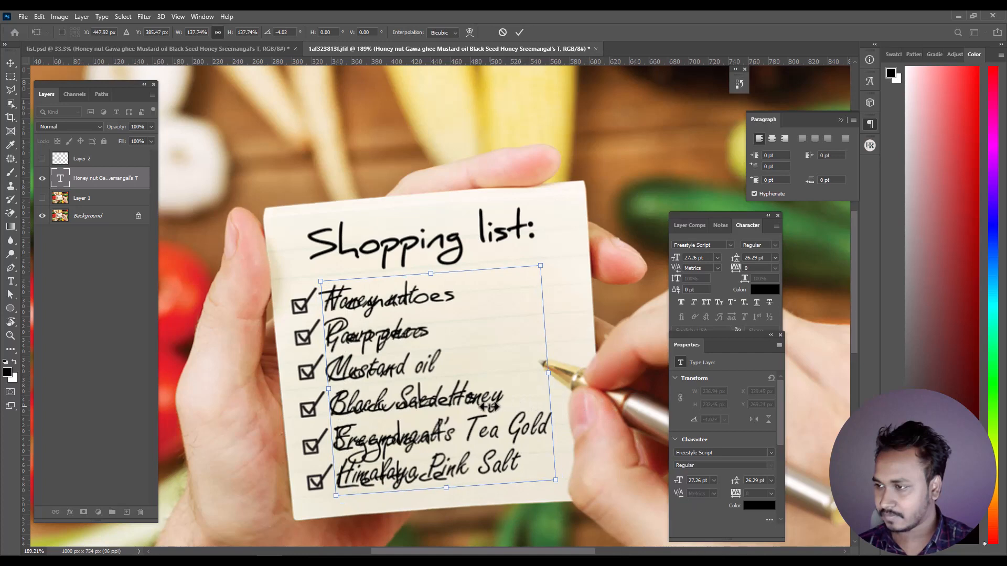
pyautogui.press('Down')
pyautogui.press('Down')
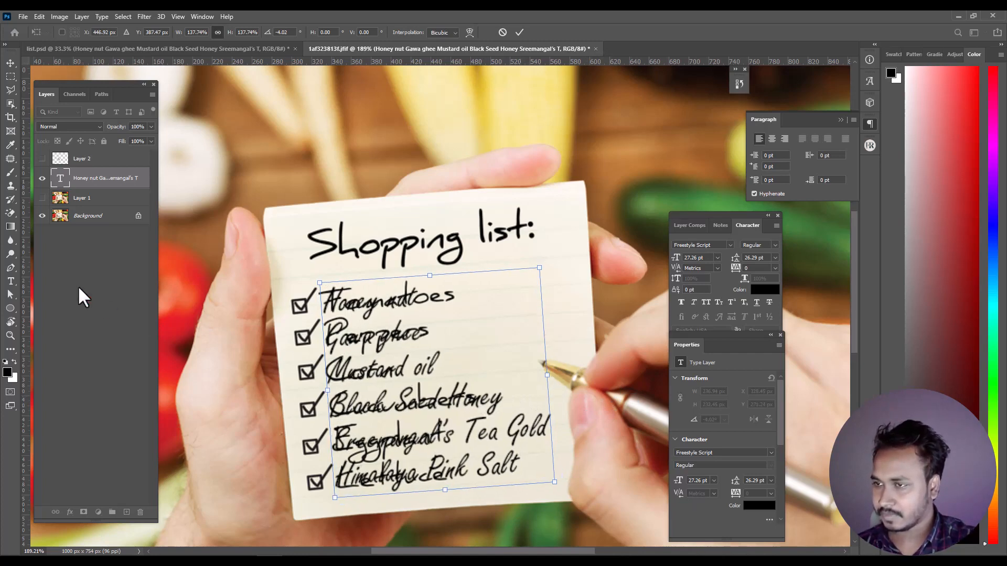
pyautogui.press('Return')
# - Show Layer 1, nudge the item-list text into place beside the checkboxes and rotate it to about -5.23°
pyautogui.click(42, 198)
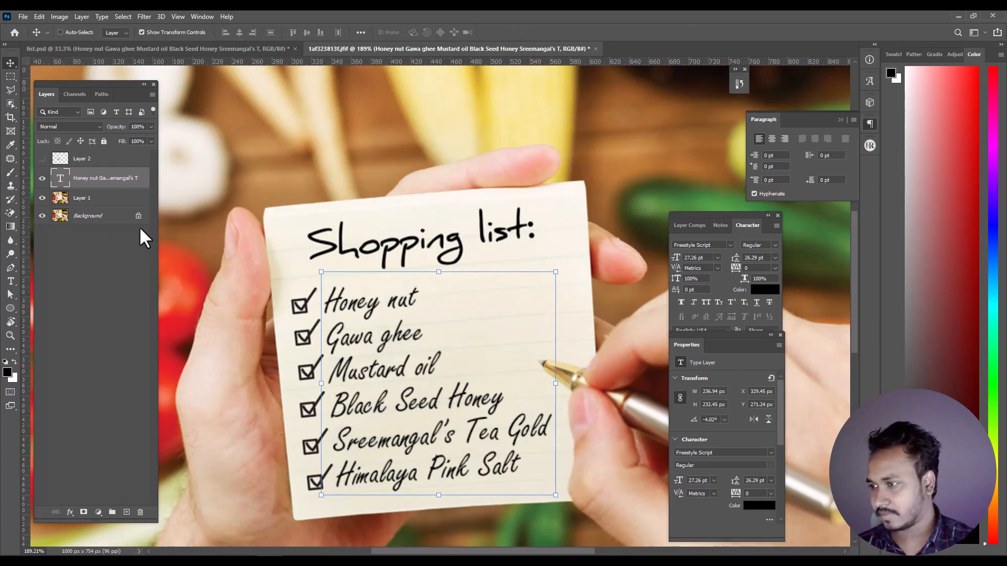
pyautogui.press('Up')
pyautogui.press('Up')
pyautogui.press('Right')
pyautogui.press('Right')
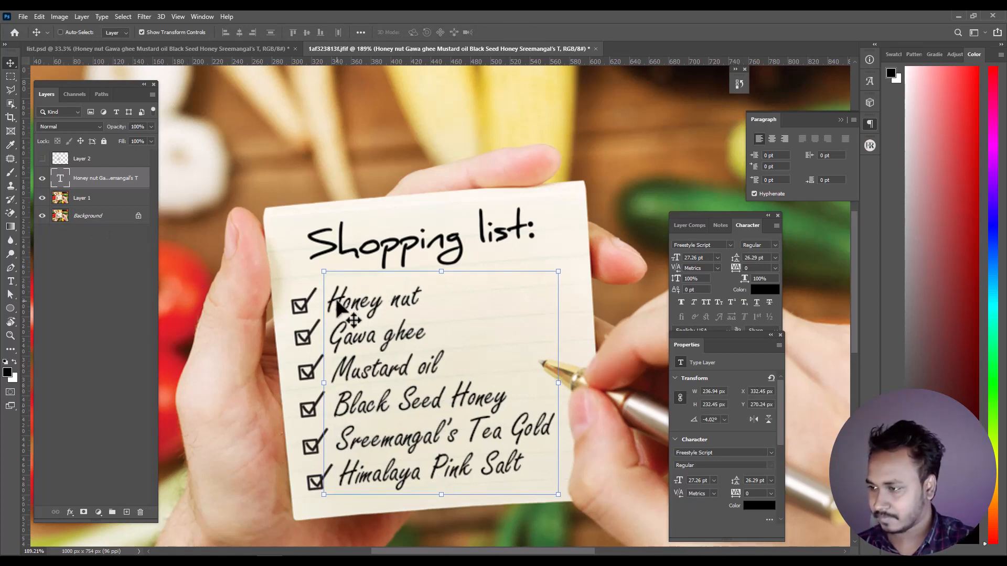
pyautogui.press('Left')
pyautogui.press('Left')
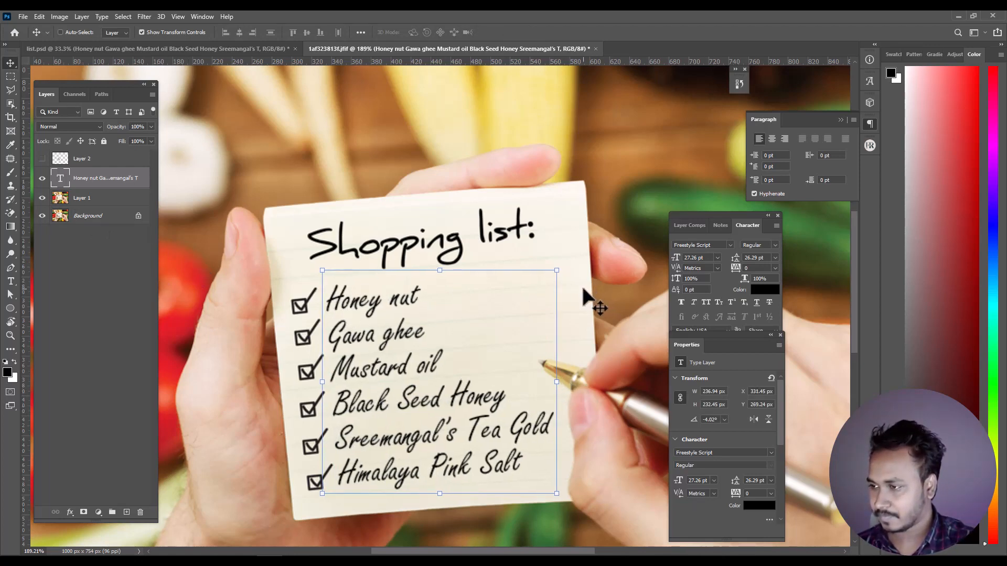
pyautogui.moveTo(569, 264); pyautogui.dragTo(565, 262)
pyautogui.press('Return')
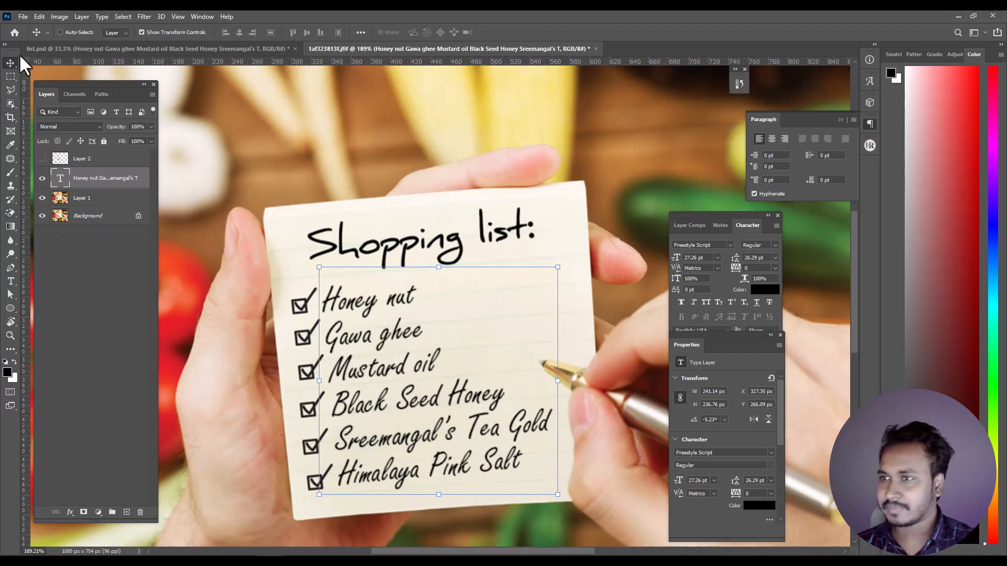
# - Rotate the item-list text to about -3.55° so its lines follow the checkboxes and ruled paper
pyautogui.click(10, 77)
pyautogui.hotkey('ctrl', '0')
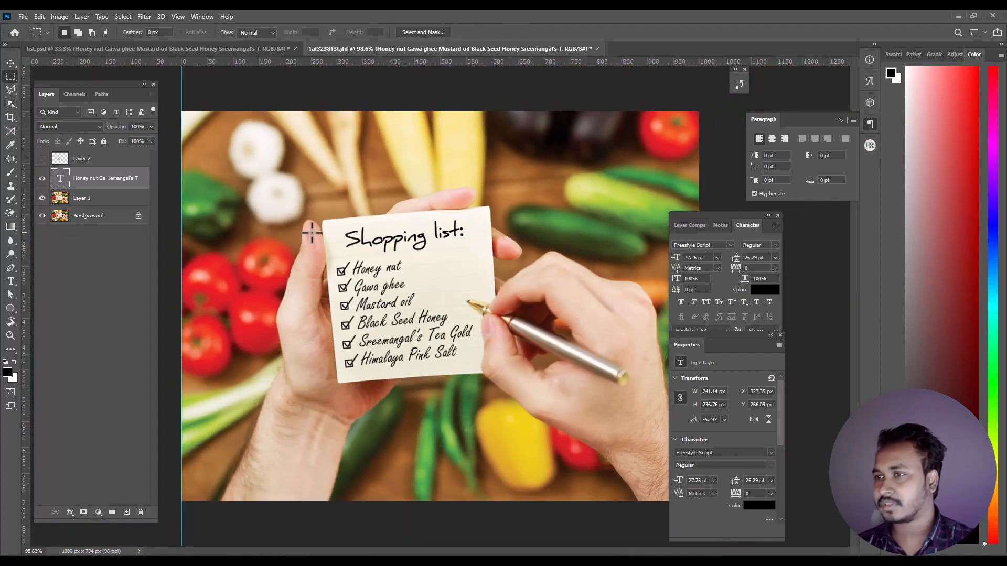
pyautogui.click(9, 63)
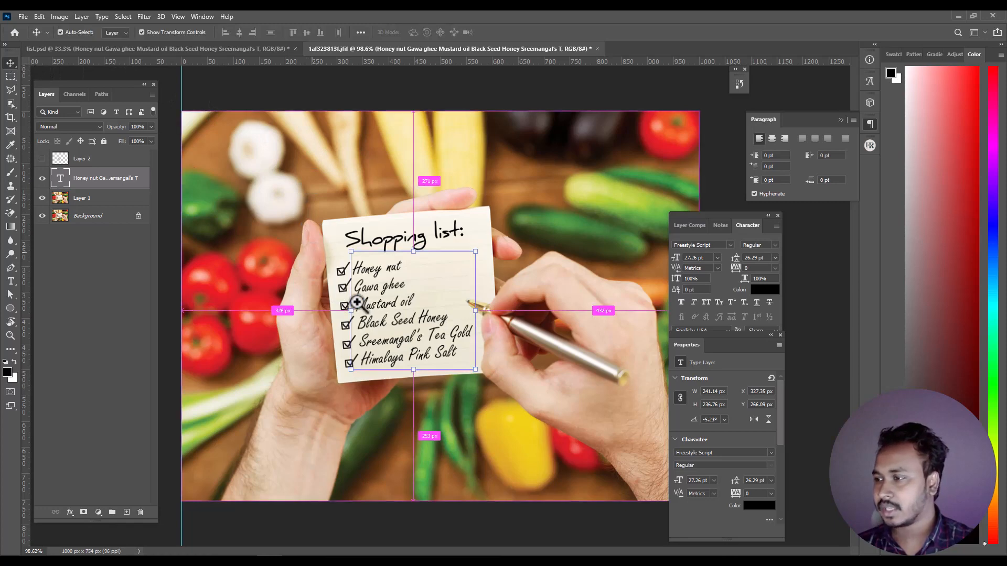
pyautogui.scroll(3, 404, 331)
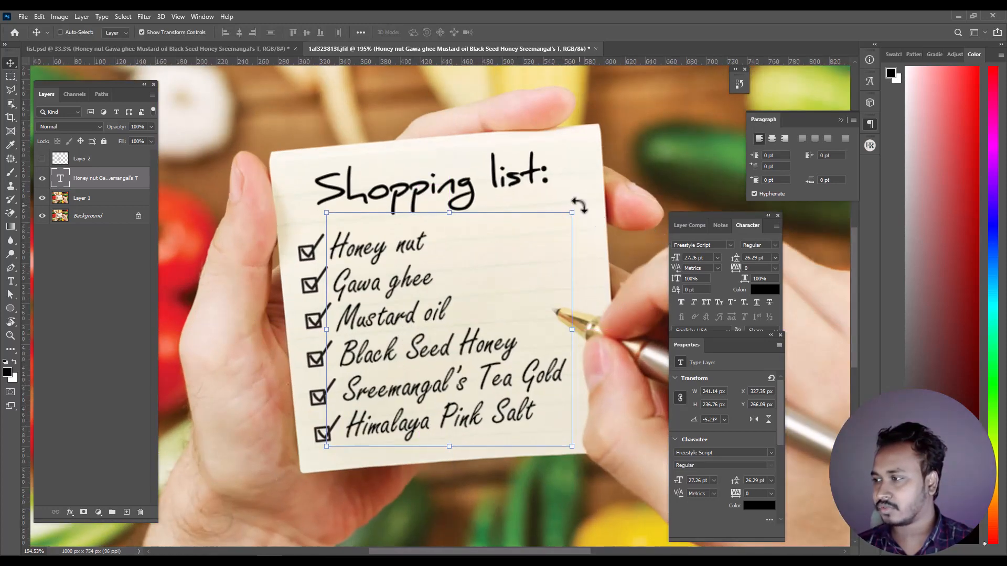
pyautogui.moveTo(579, 206); pyautogui.dragTo(576, 214)
pyautogui.press('Escape')
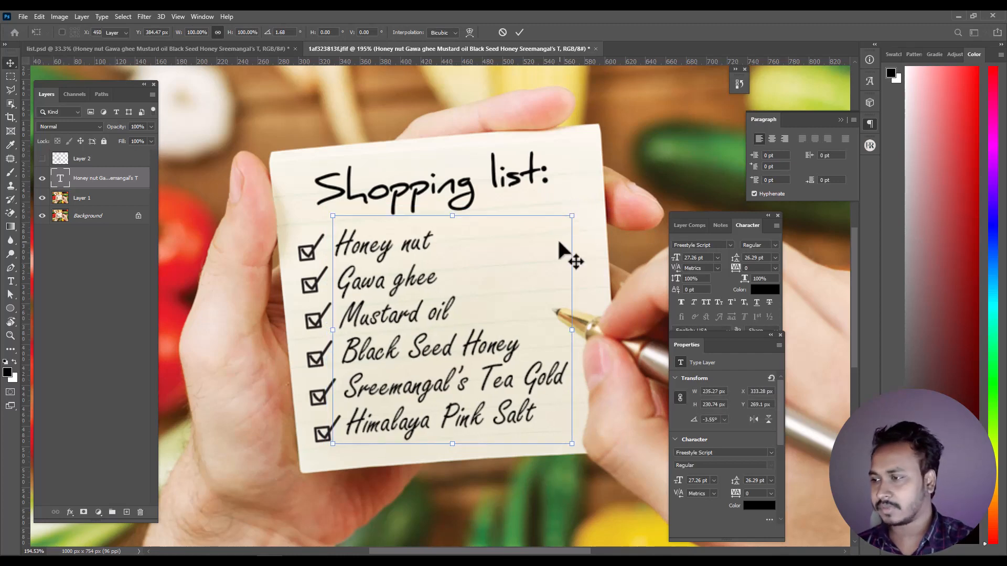
pyautogui.press('m')
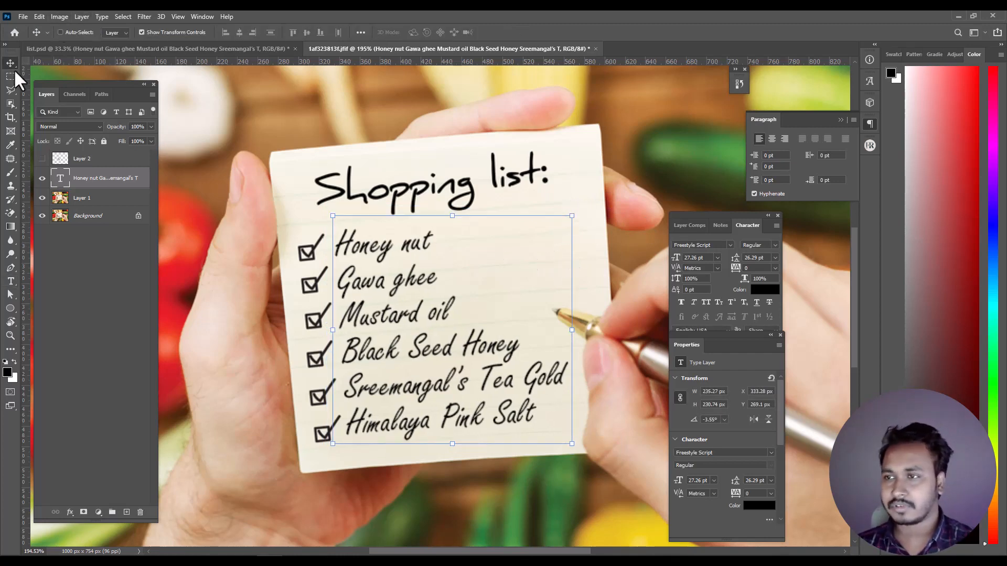
pyautogui.scroll(-5, 403, 289)
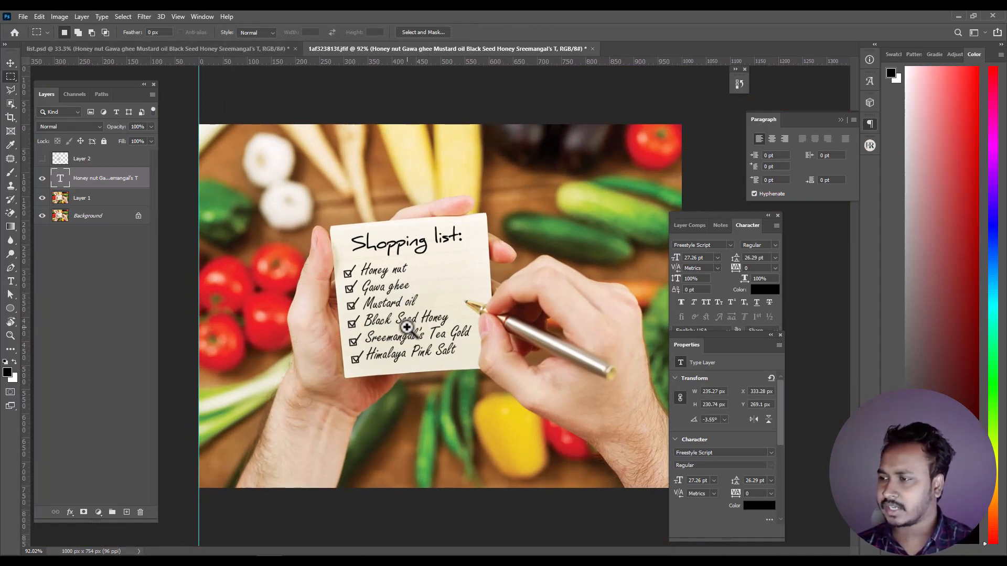
pyautogui.scroll(5, 407, 327)
pyautogui.scroll(3, 231, 230)
pyautogui.scroll(-2, 315, 291)
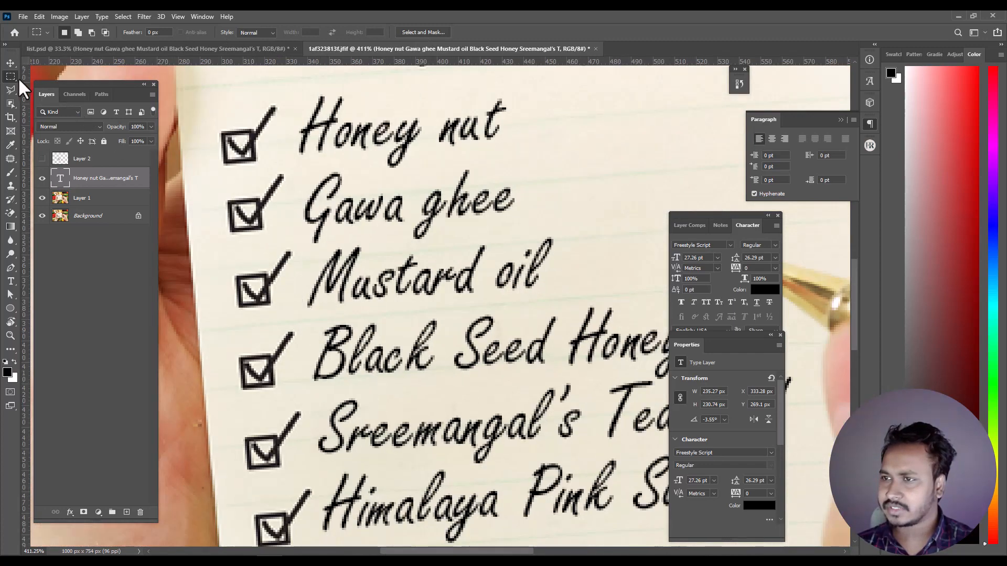
# - Check the item-list text's colour in the Color Picker and close it, keeping the text black
pyautogui.click(10, 63)
pyautogui.scroll(-4, 361, 165)
pyautogui.scroll(4, 298, 328)
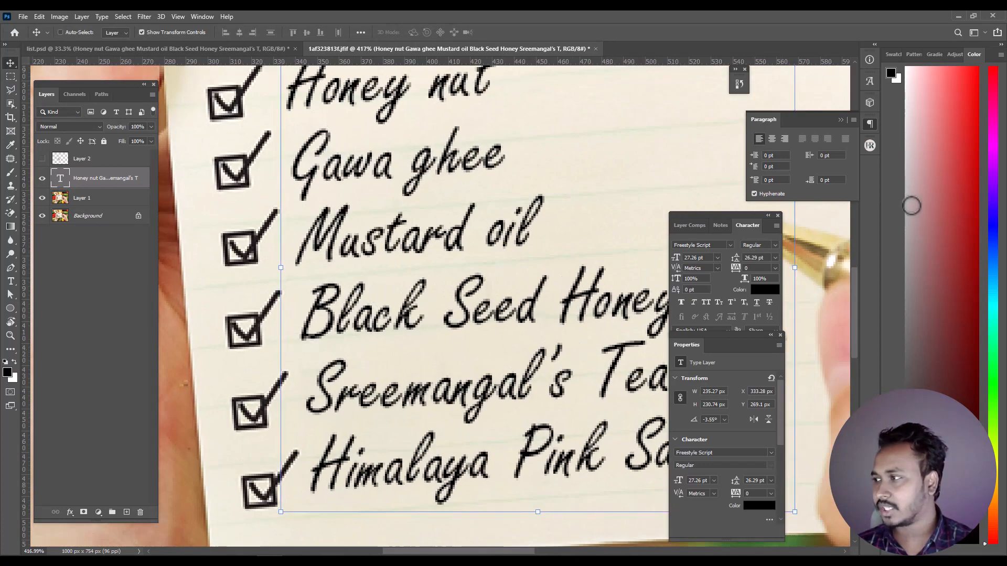
pyautogui.click(765, 289)
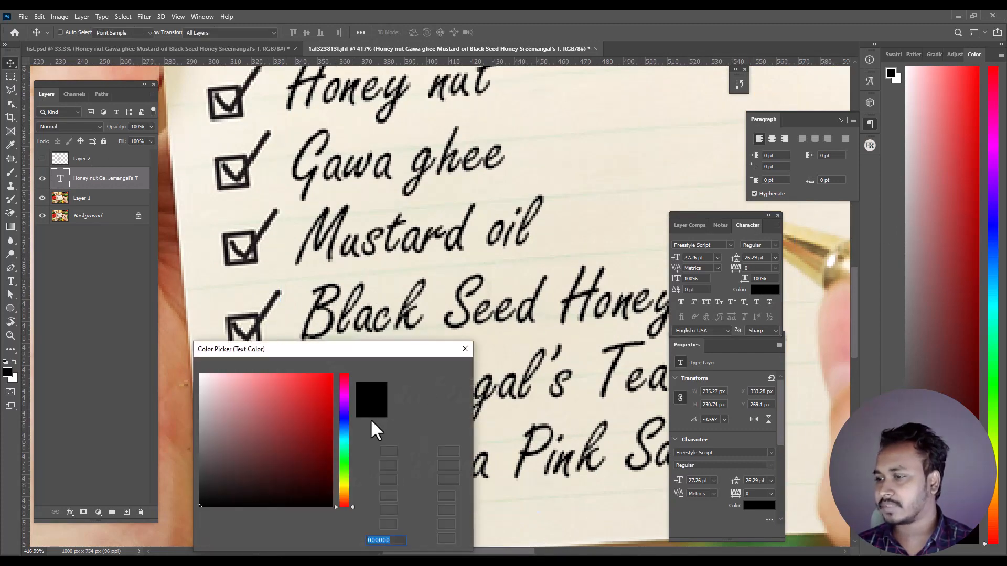
pyautogui.click(438, 369)
pyautogui.scroll(-5, 472, 288)
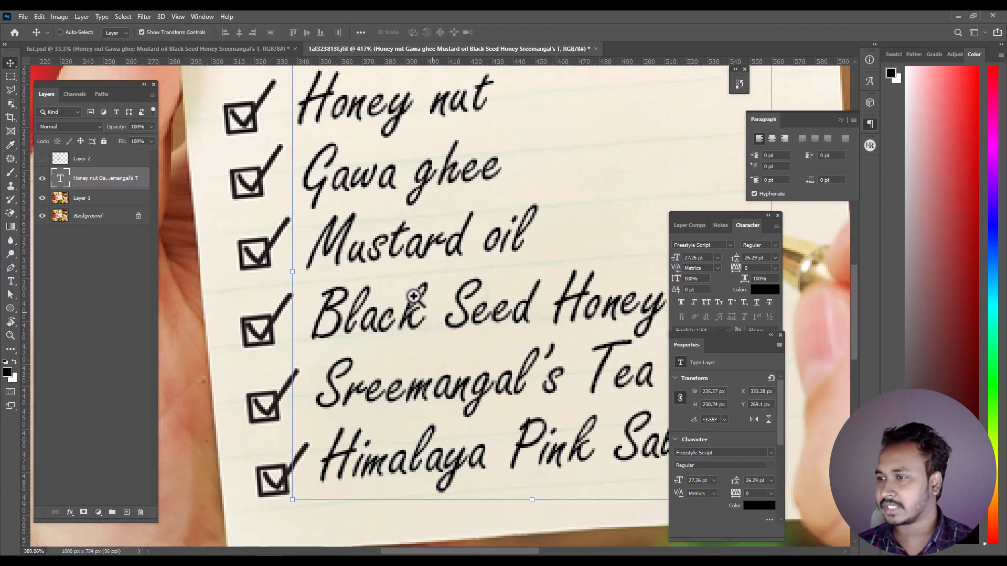
# - Convert the item-list text to a smart object and apply a Gaussian Blur with a 0.2-pixel radius
pyautogui.click(143, 14)
pyautogui.moveTo(171, 132)
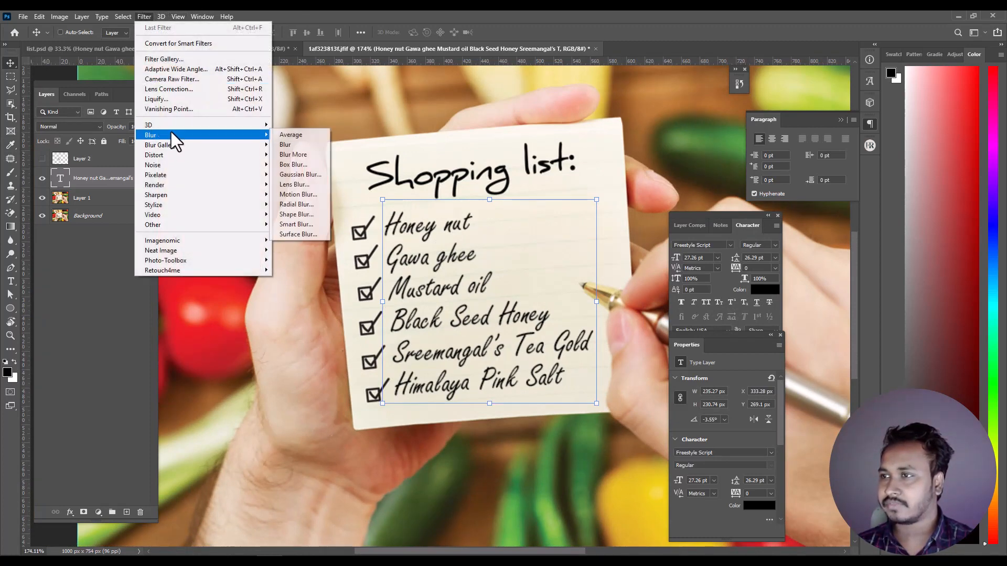
pyautogui.click(306, 175)
pyautogui.click(477, 217)
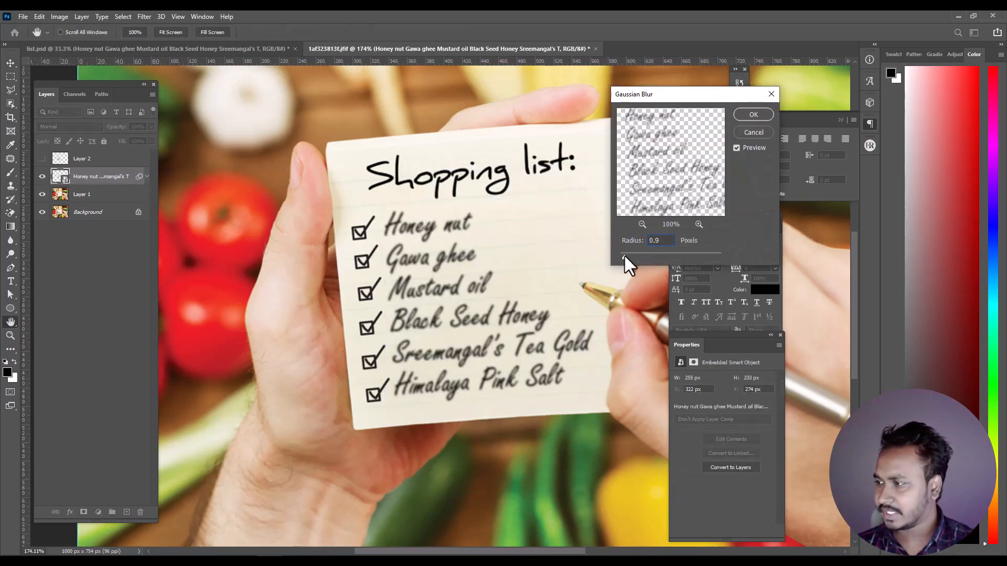
pyautogui.moveTo(624, 254); pyautogui.dragTo(622, 254)
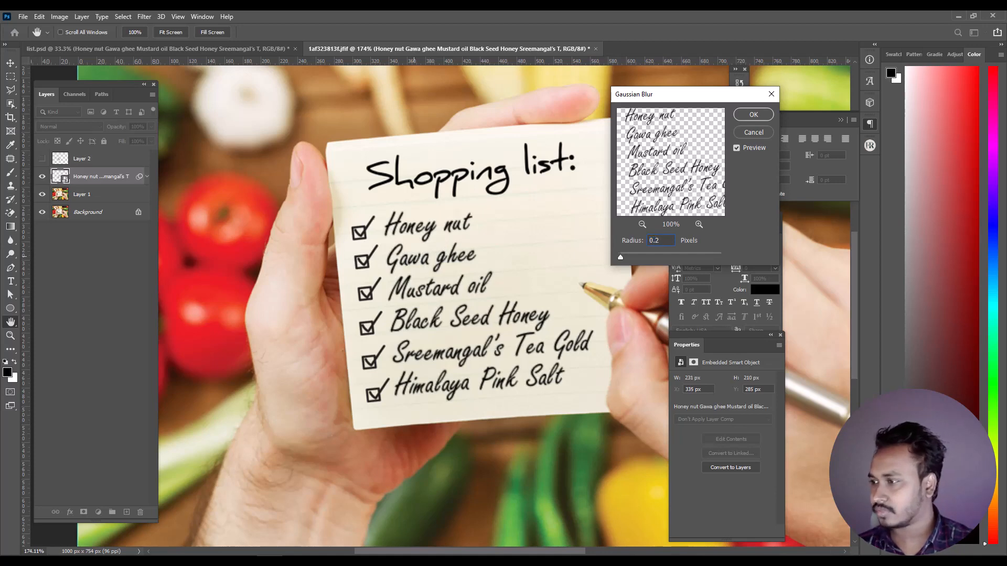
pyautogui.keyDown('alt'); pyautogui.scroll(5, 422, 221); pyautogui.keyUp('alt')
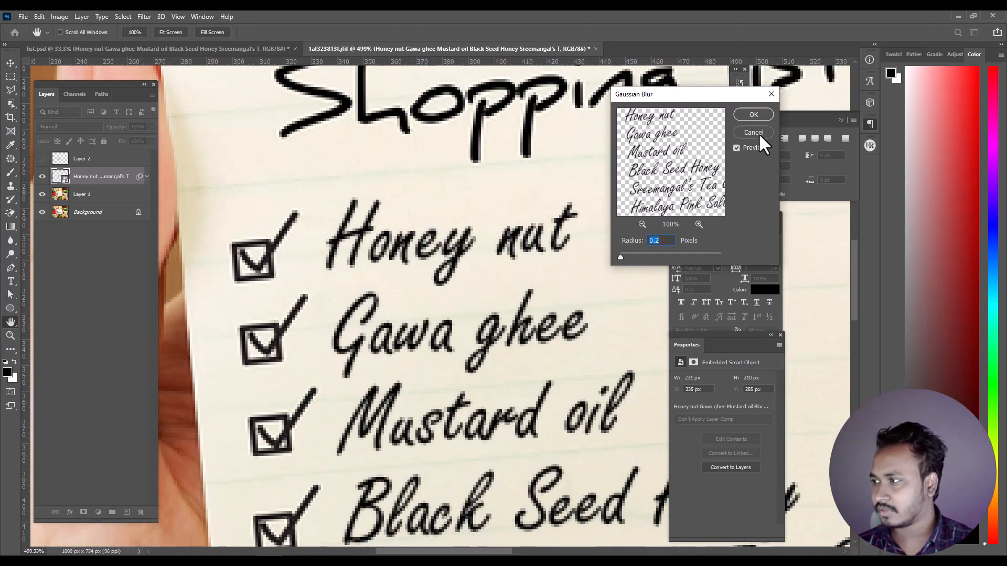
pyautogui.click(748, 116)
pyautogui.keyDown('alt'); pyautogui.scroll(-6, 373, 311); pyautogui.keyUp('alt')
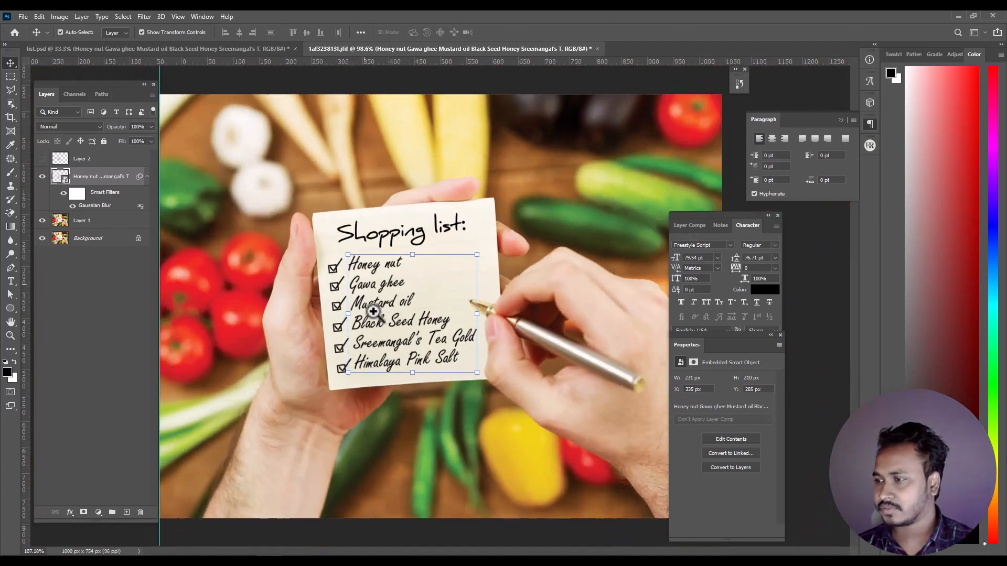
# - In list.psd, hide the item-list text layer, show Group 16 and inspect its lettering up close, then return to the 1af323813f.jfif document
pyautogui.keyDown('alt'); pyautogui.scroll(3, 373, 312); pyautogui.keyUp('alt')
pyautogui.click(207, 49)
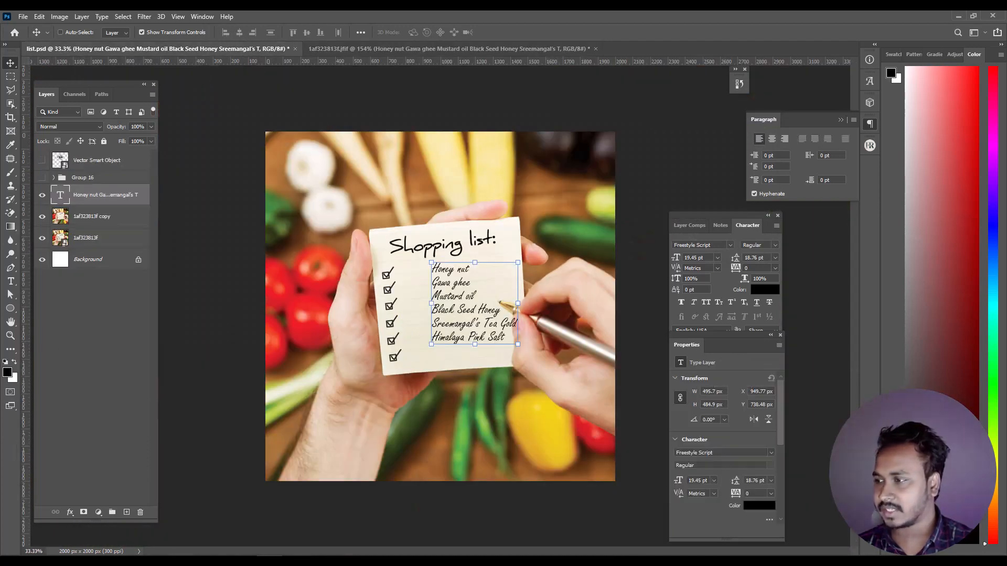
pyautogui.click(42, 194)
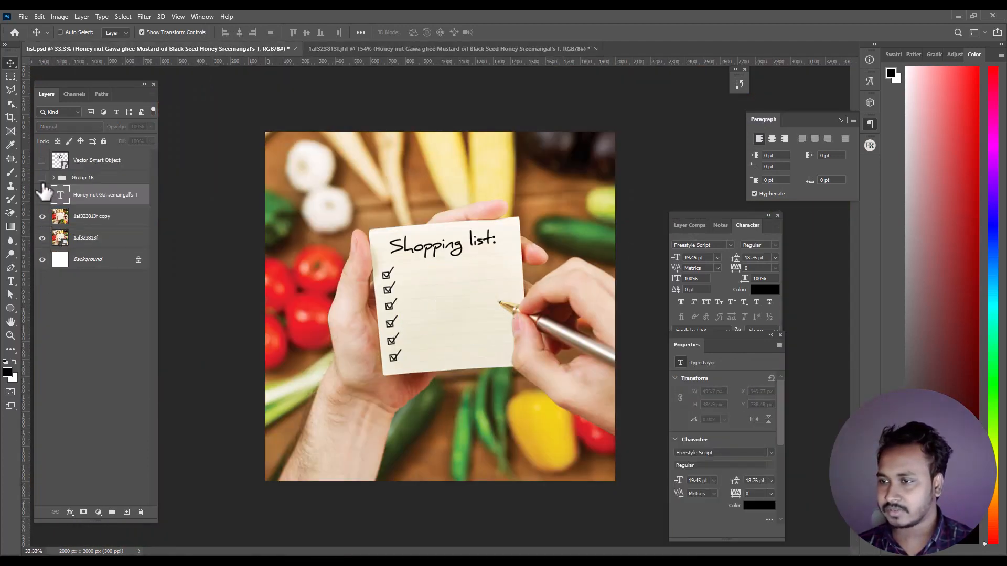
pyautogui.click(42, 177)
pyautogui.hotkey('ctrl', 'space')
pyautogui.moveTo(383, 286); pyautogui.dragTo(430, 292)
pyautogui.moveTo(364, 450); pyautogui.dragTo(299, 391)
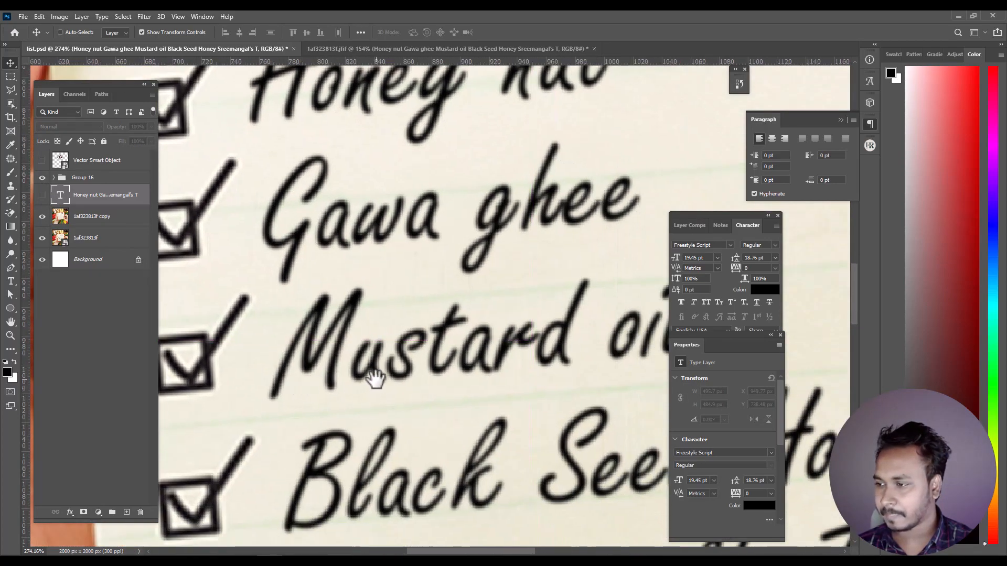
pyautogui.moveTo(385, 390); pyautogui.dragTo(341, 353)
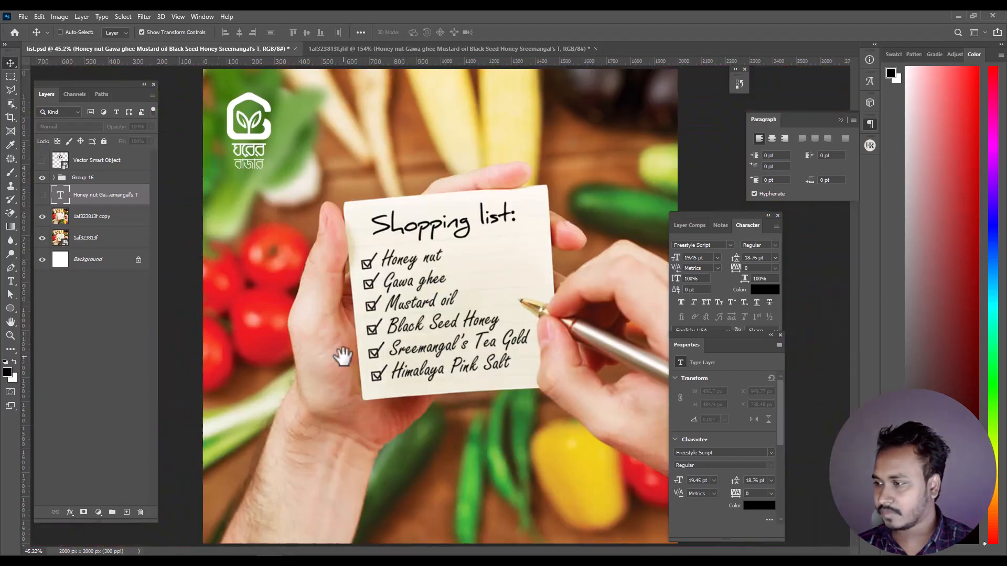
pyautogui.click(435, 48)
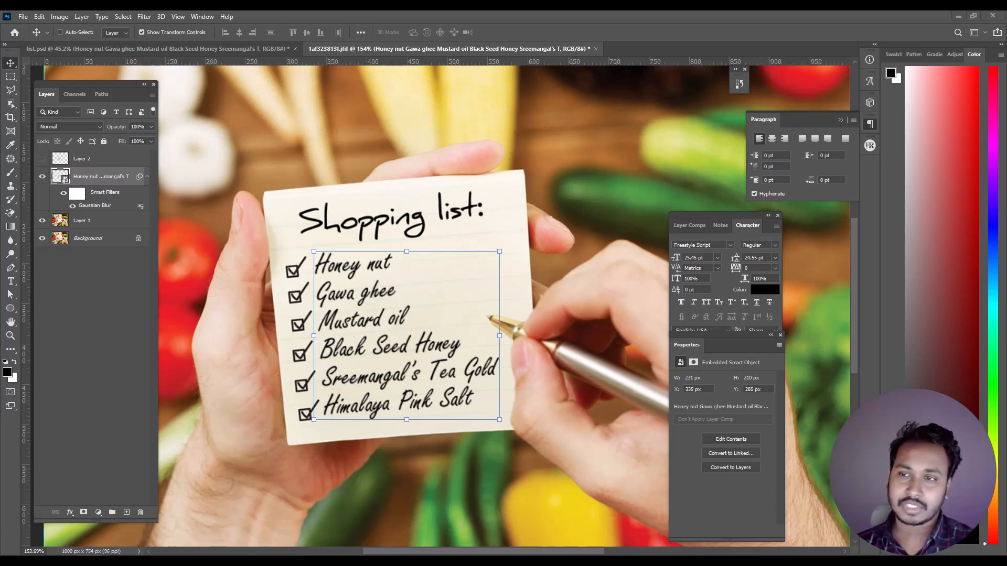
# - Switch to the Chrome window showing the YouTube results for designhob, maximize it and open YouTube's navigation menu
pyautogui.moveTo(0, 178); pyautogui.dragTo(480, 43)
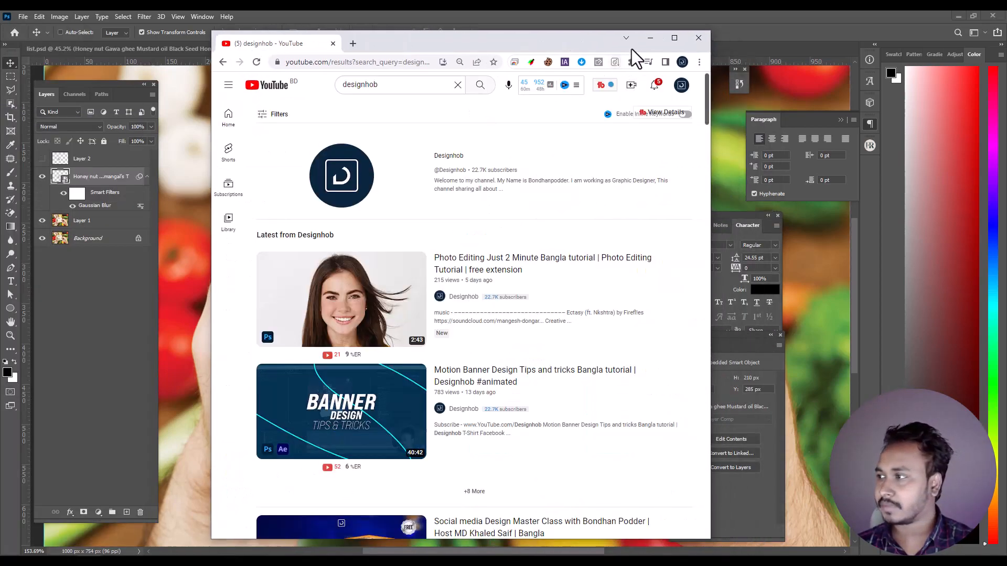
pyautogui.click(673, 38)
pyautogui.click(17, 60)
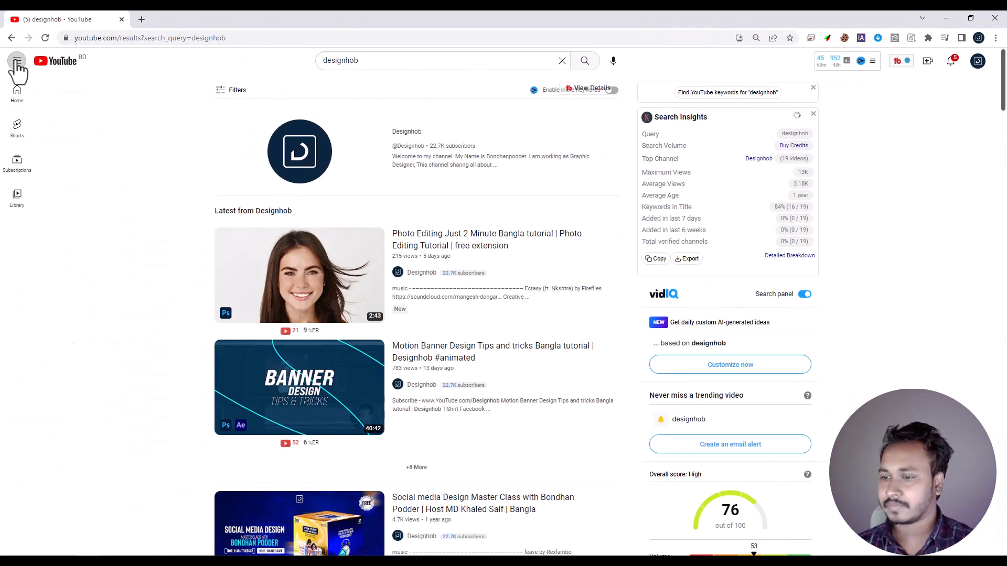